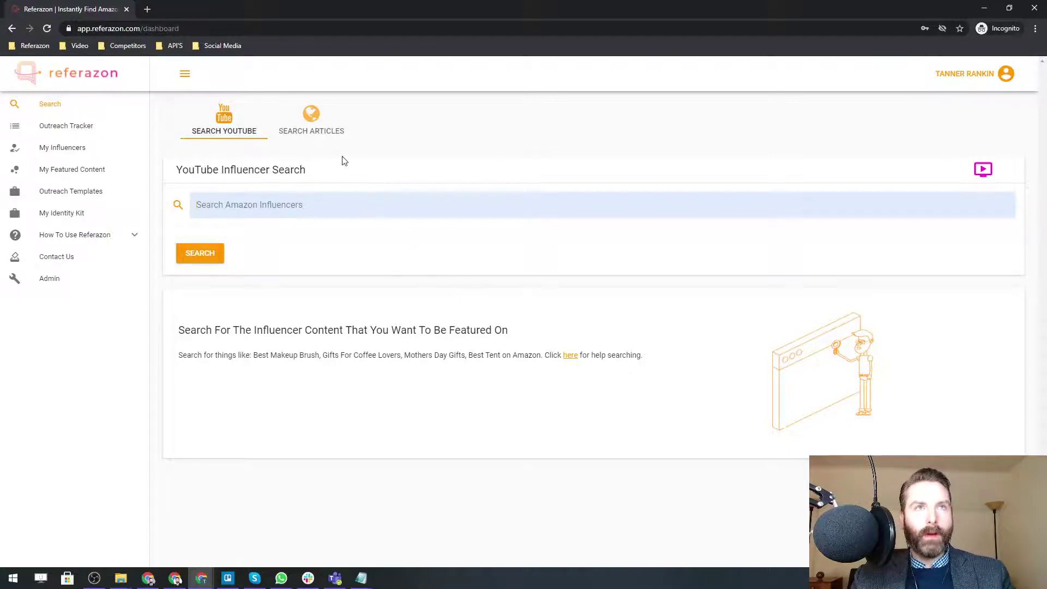
- Search blog articles, rather than YouTube, for influencers using the term "Lifestraw Review"
left_click(318, 137)
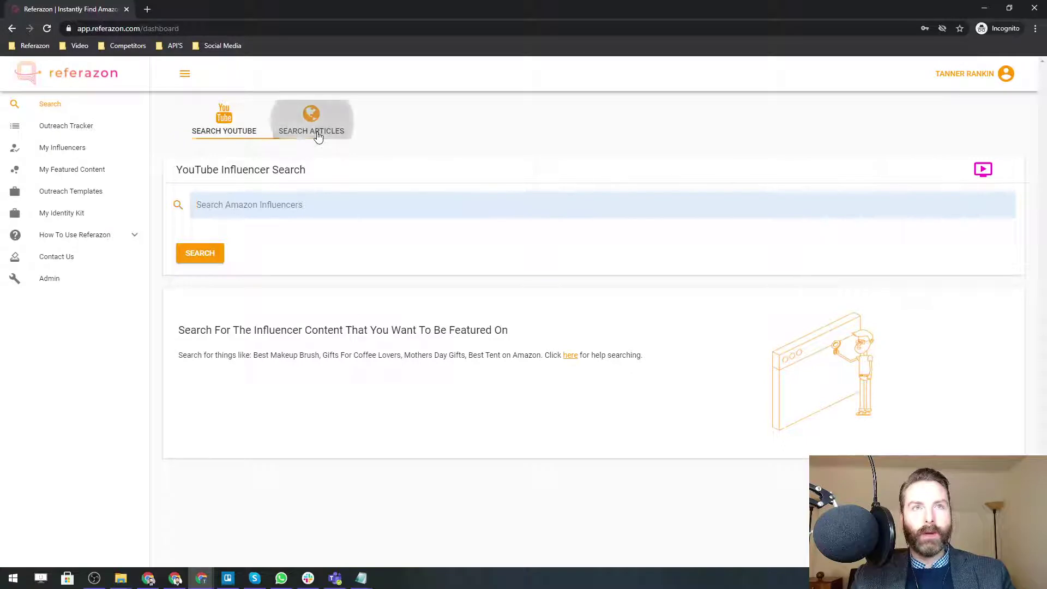
left_click(311, 211)
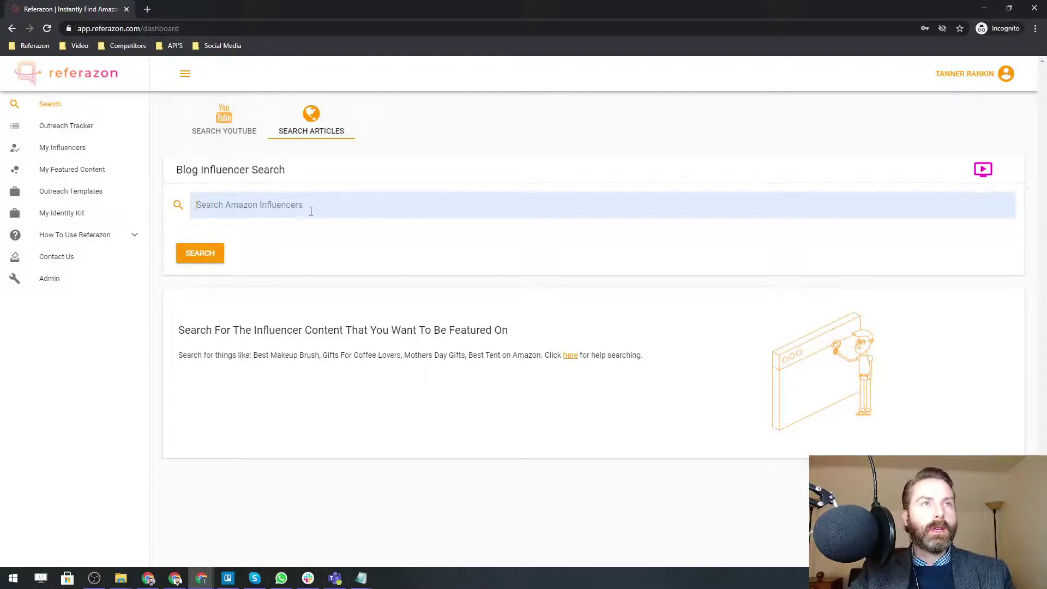
type("Lifestraw Review")
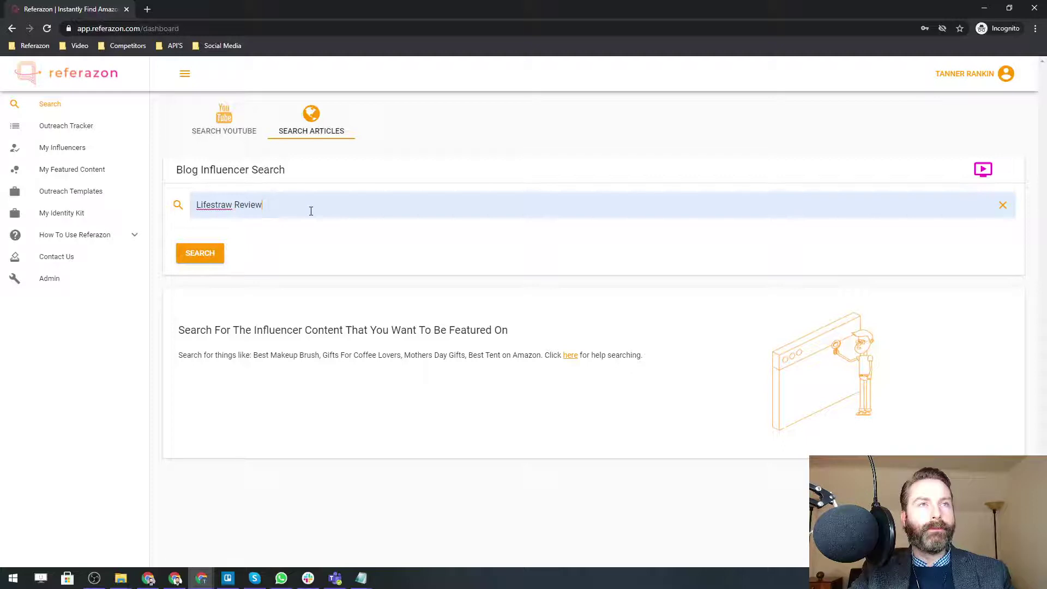
key("Return")
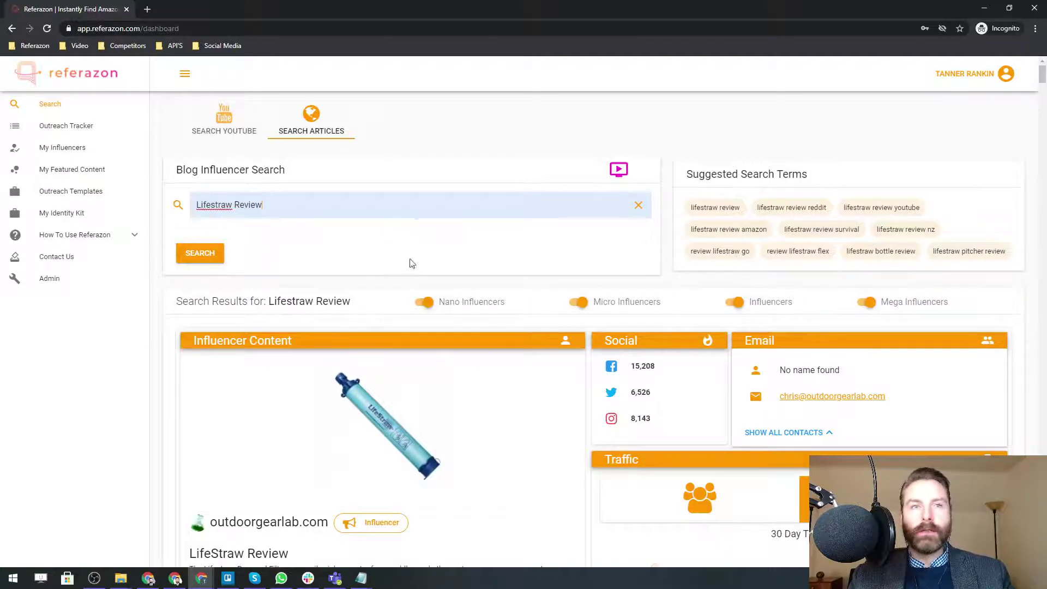
- Open the outdoorgearlab.com LifeStraw review from the search results and look through the site's home page
scroll(325, 280, "down", 2)
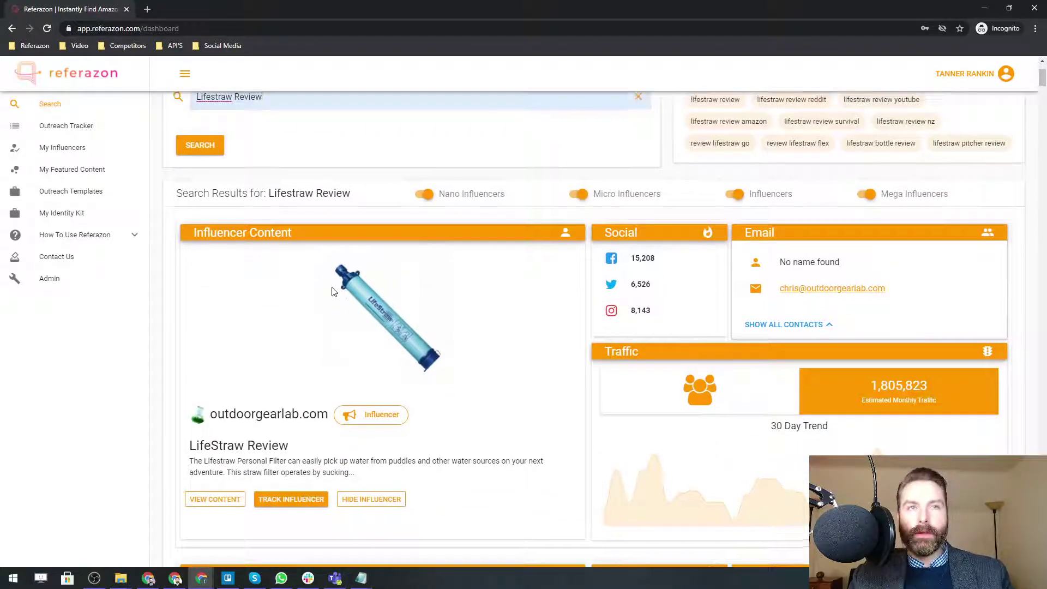
scroll(330, 284, "up", 1)
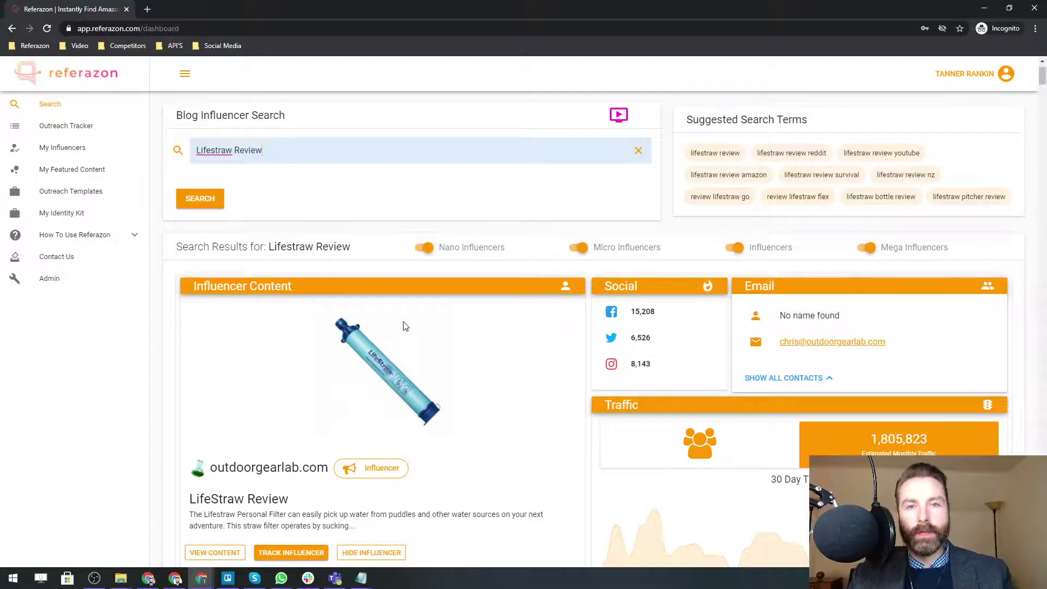
scroll(360, 296, "down", 1)
scroll(360, 296, "down", 2)
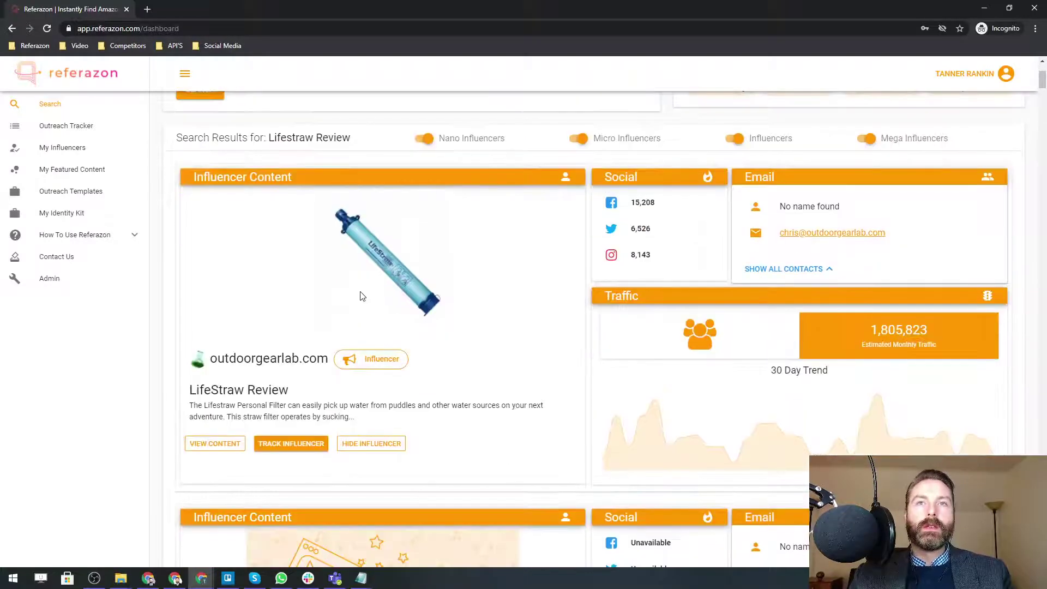
scroll(360, 296, "up", 1)
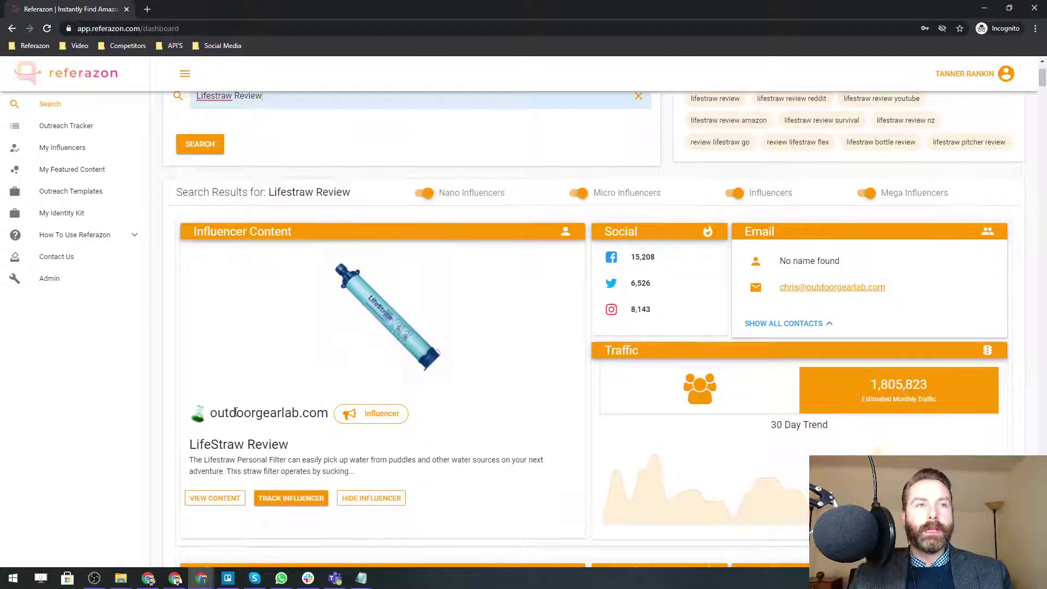
left_click(218, 498)
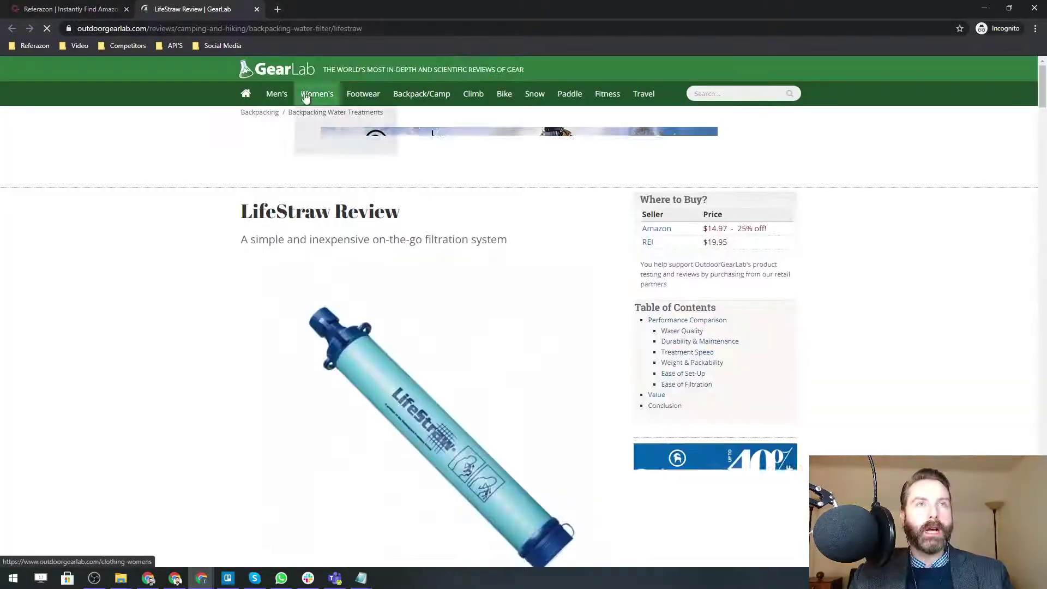
left_click(277, 77)
scroll(206, 206, "down", 9)
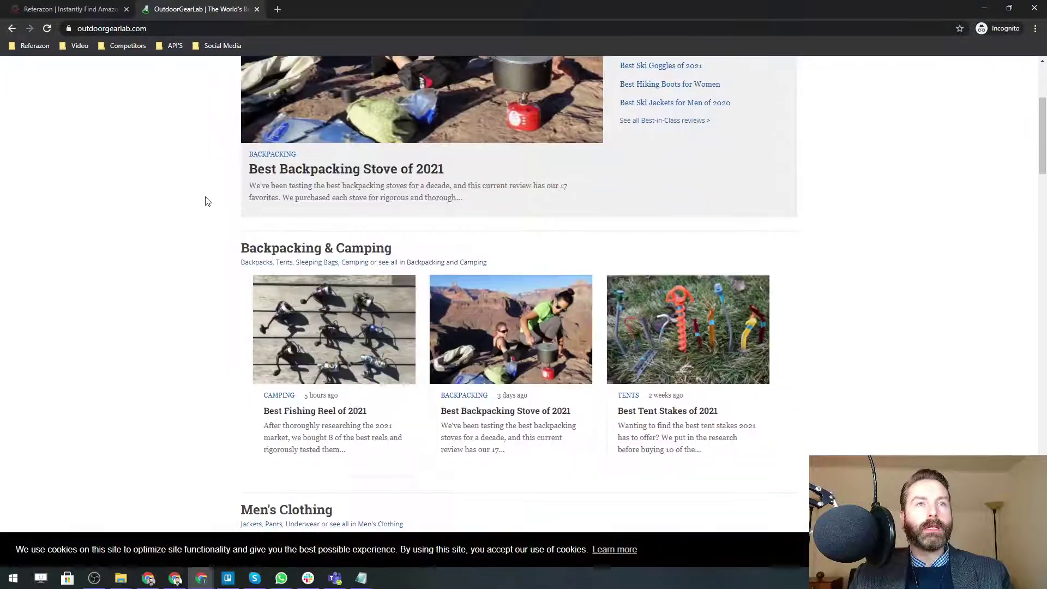
scroll(291, 338, "up", 7)
scroll(291, 338, "up", 2)
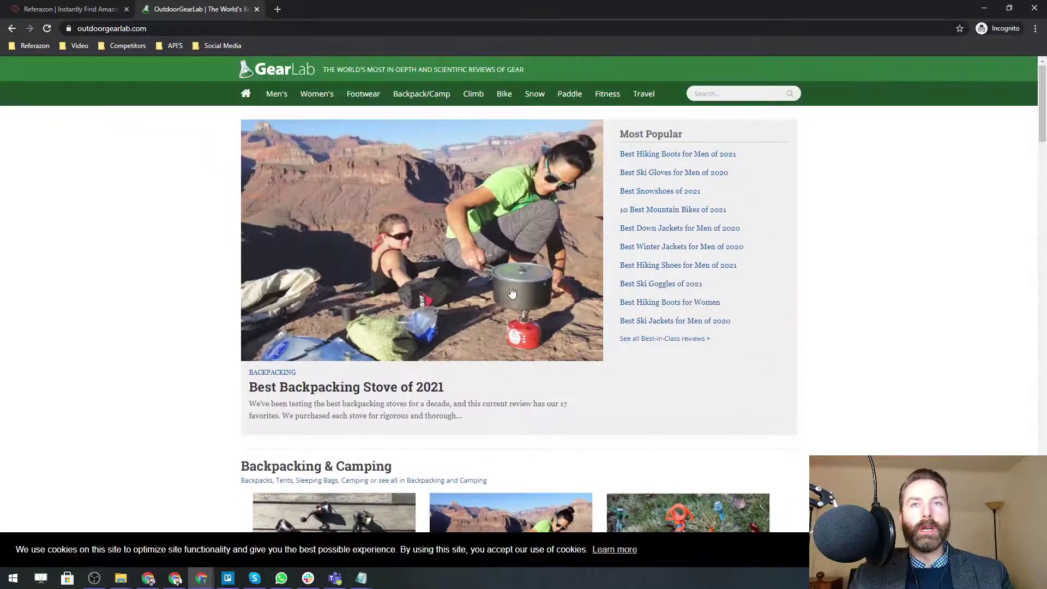
- Return to the Referazon results, track the outdoorgearlab.com influencer and open the Outreach Tracker
left_click(89, 7)
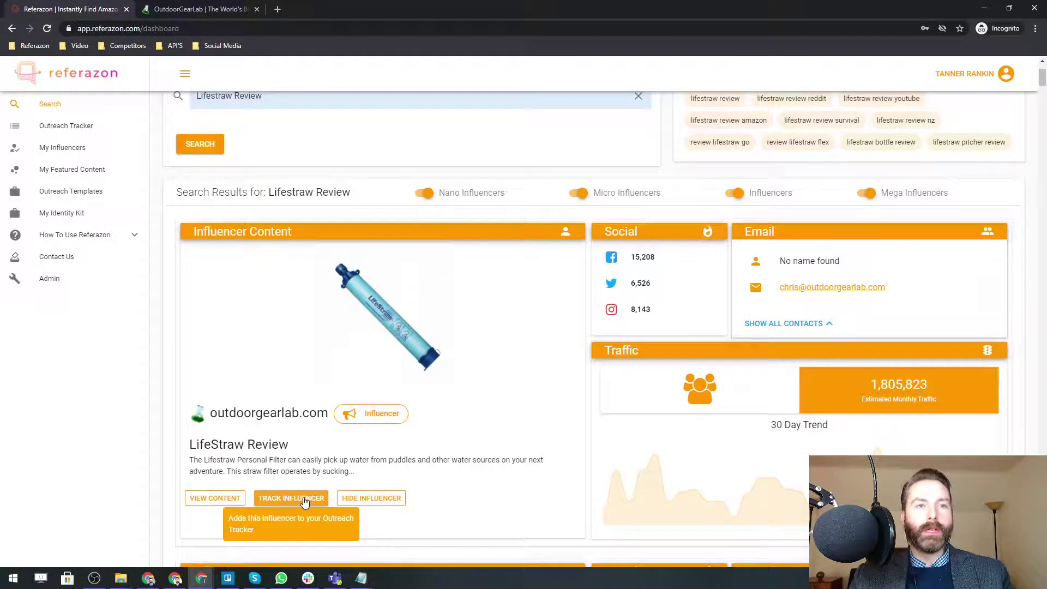
left_click(305, 498)
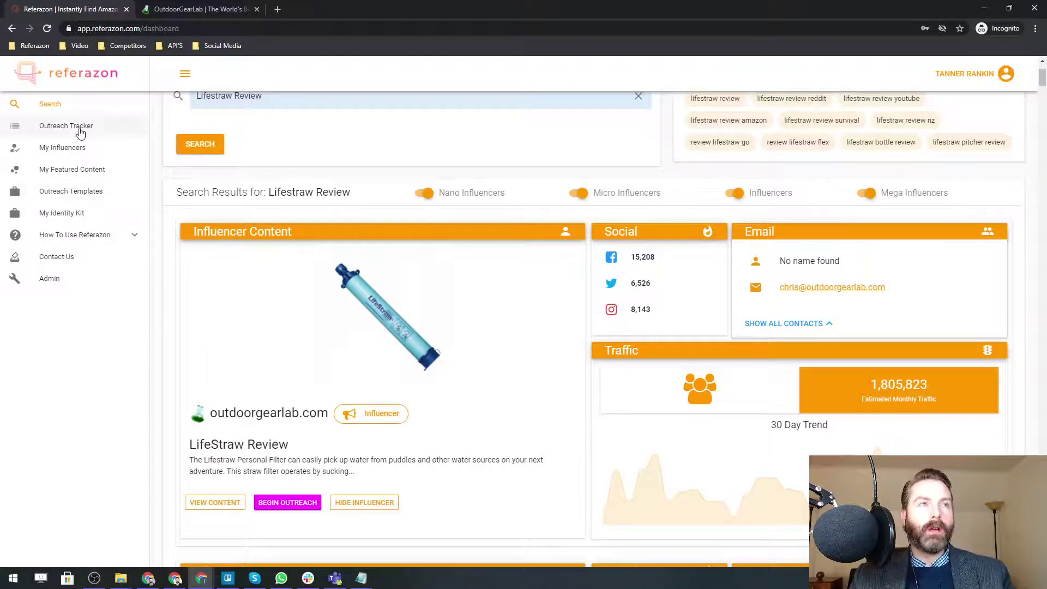
left_click(82, 131)
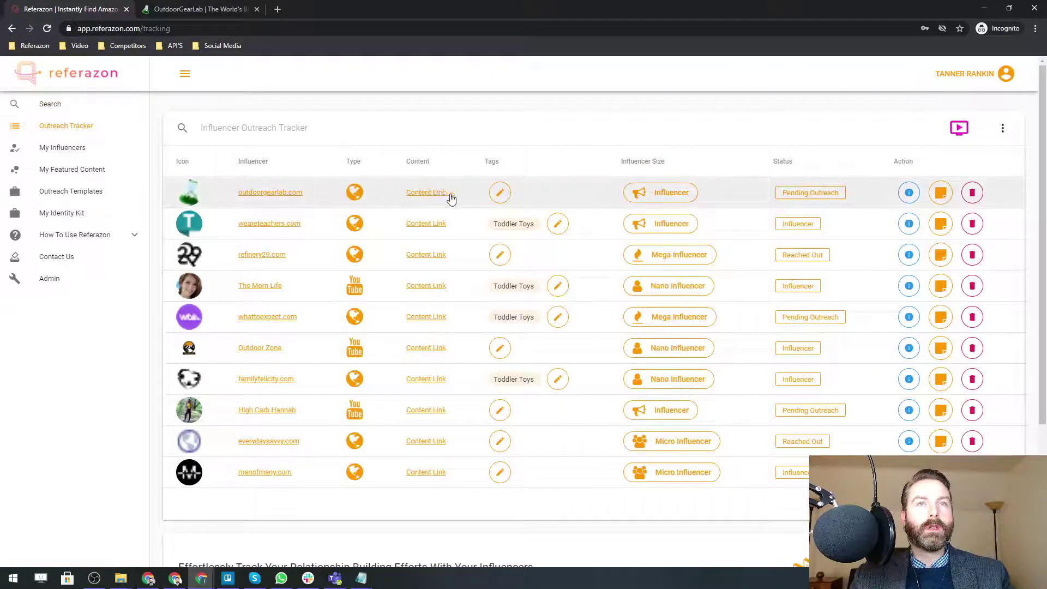
- Create a new tag "Survival Gear" for outdoorgearlab.com and close its tag manager
left_click(499, 195)
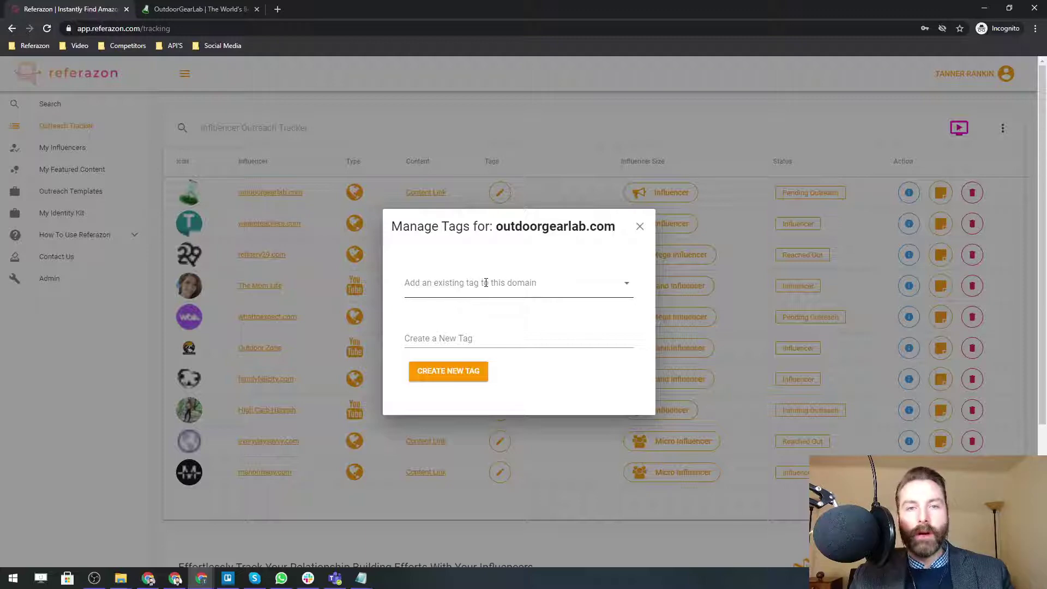
left_click(467, 338)
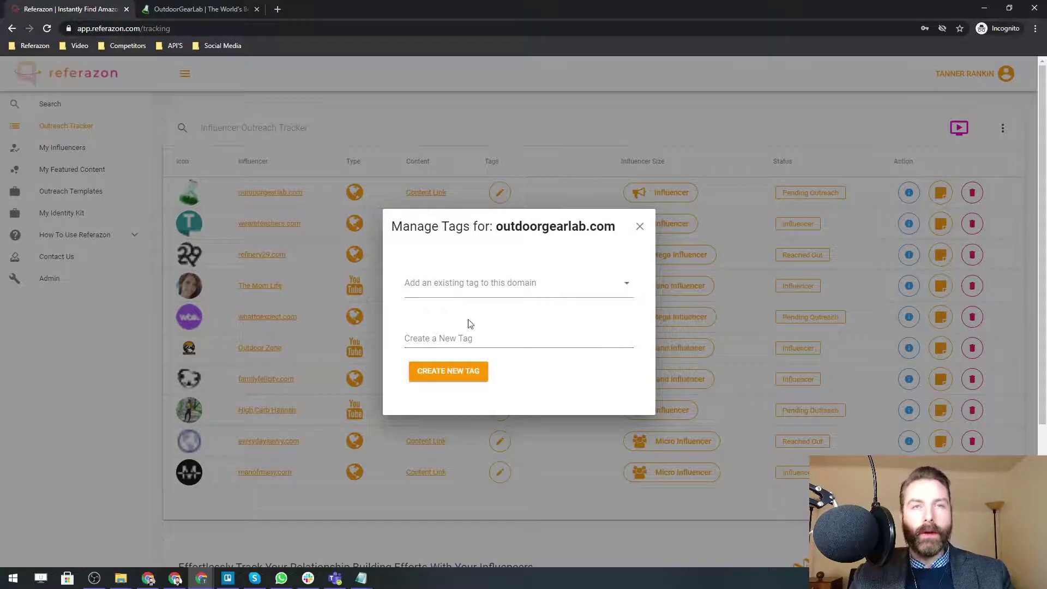
left_click(492, 289)
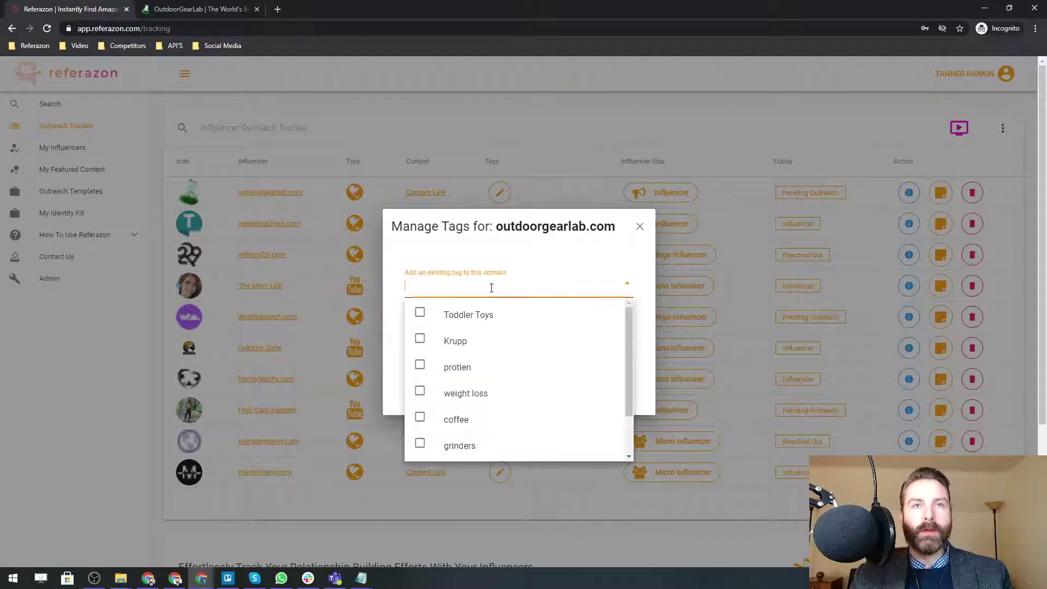
scroll(512, 380, "down", 1)
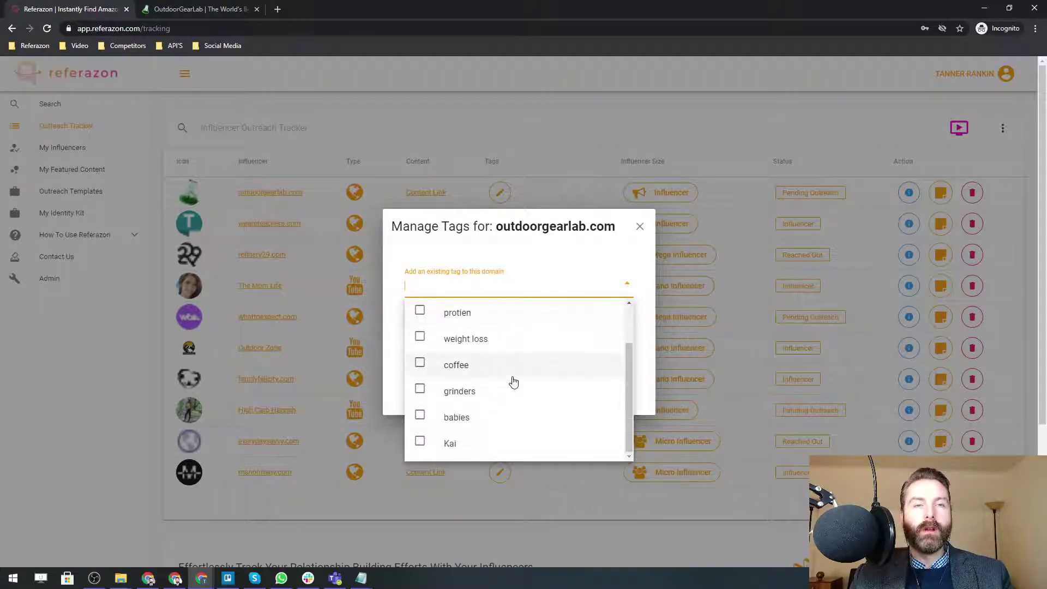
scroll(513, 380, "up", 1)
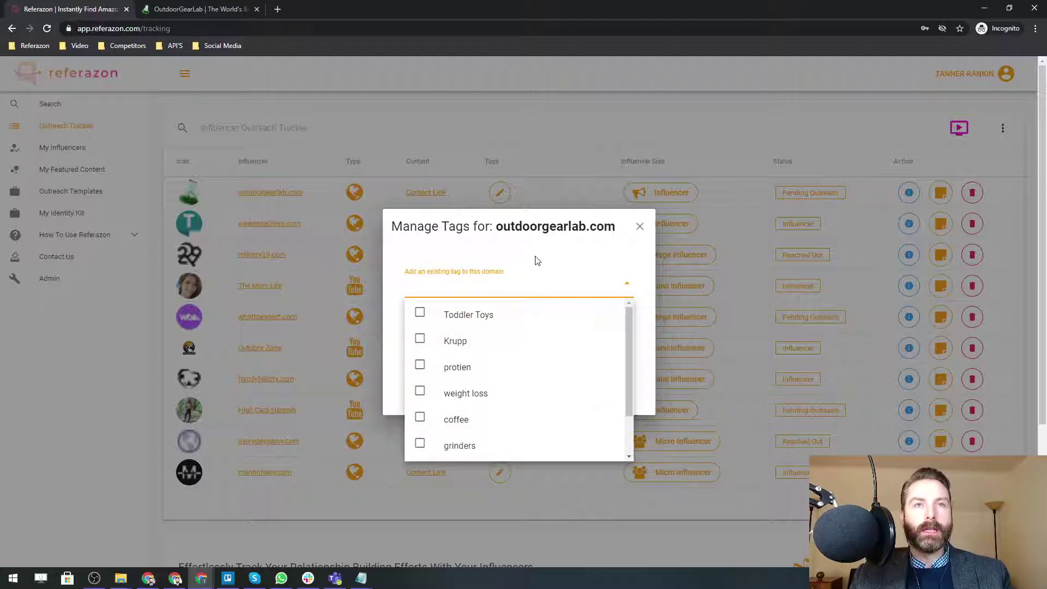
left_click(444, 340)
left_click(443, 343)
type("Survival Gear")
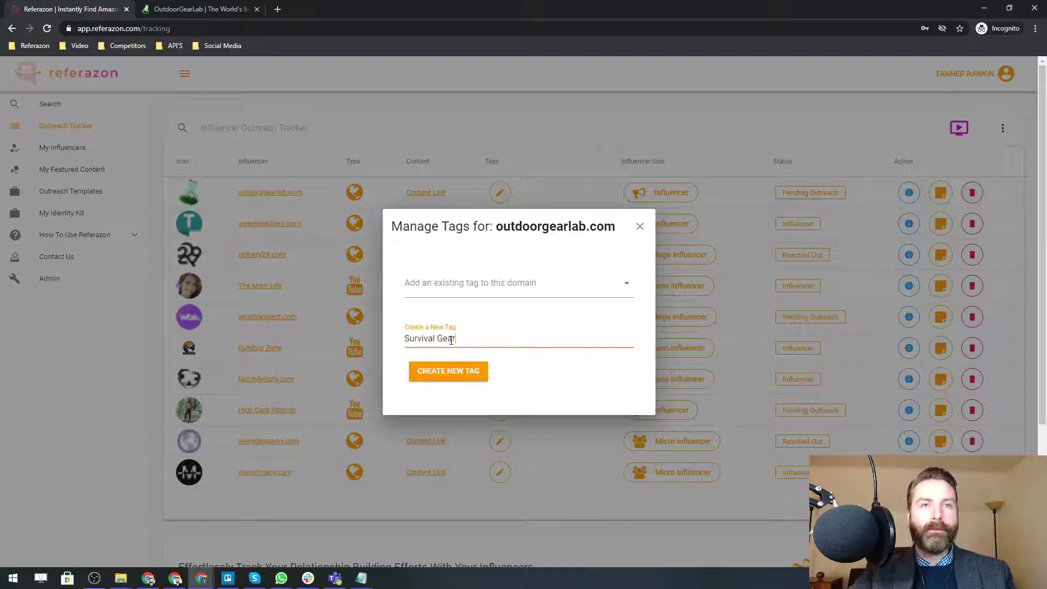
key("Return")
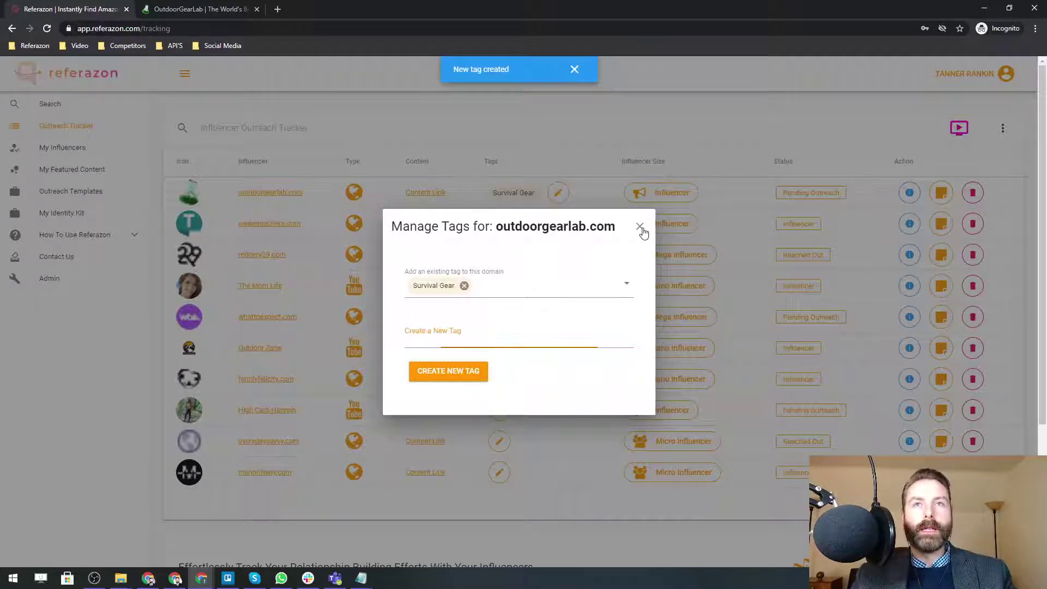
left_click(640, 227)
- Save a note on outdoorgearlab.com: "We'd love to get included on a review article, similar to their Lifestraw Review Article."
mouse_move(674, 196)
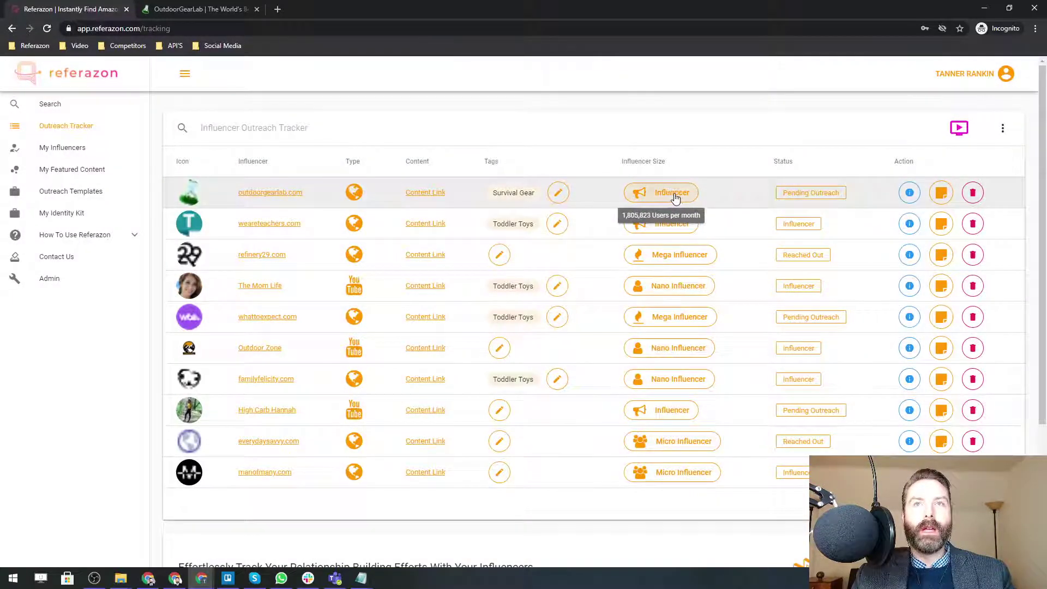
mouse_move(687, 261)
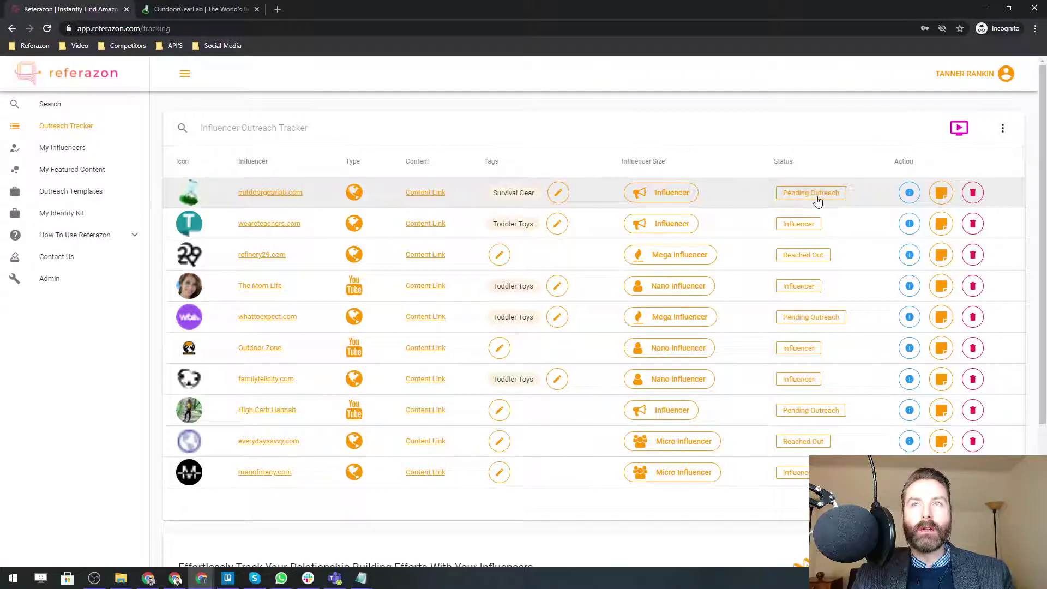
left_click(939, 194)
left_click(355, 444)
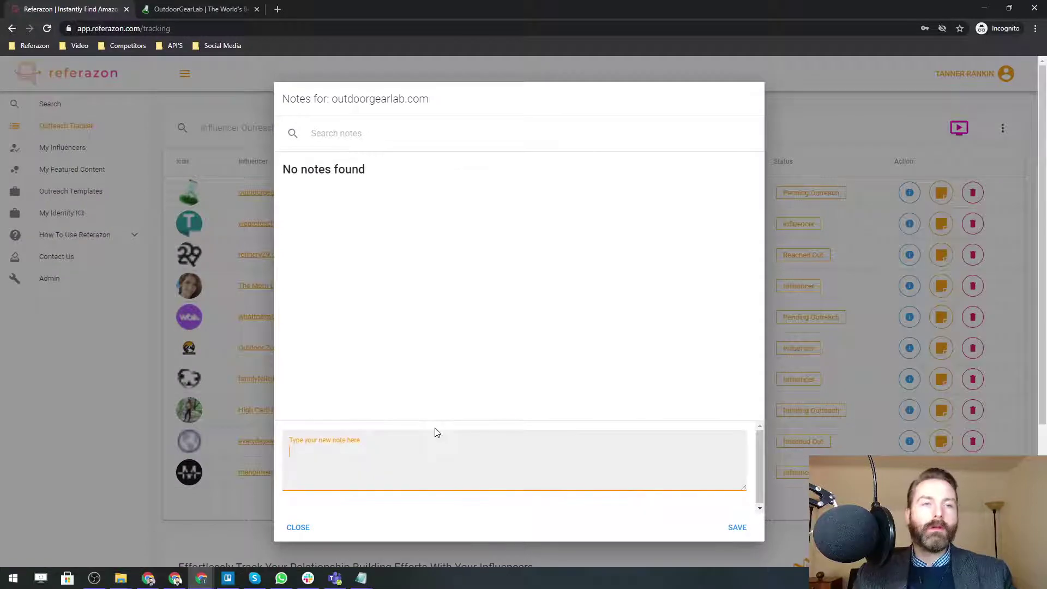
type("We'd love to get ")
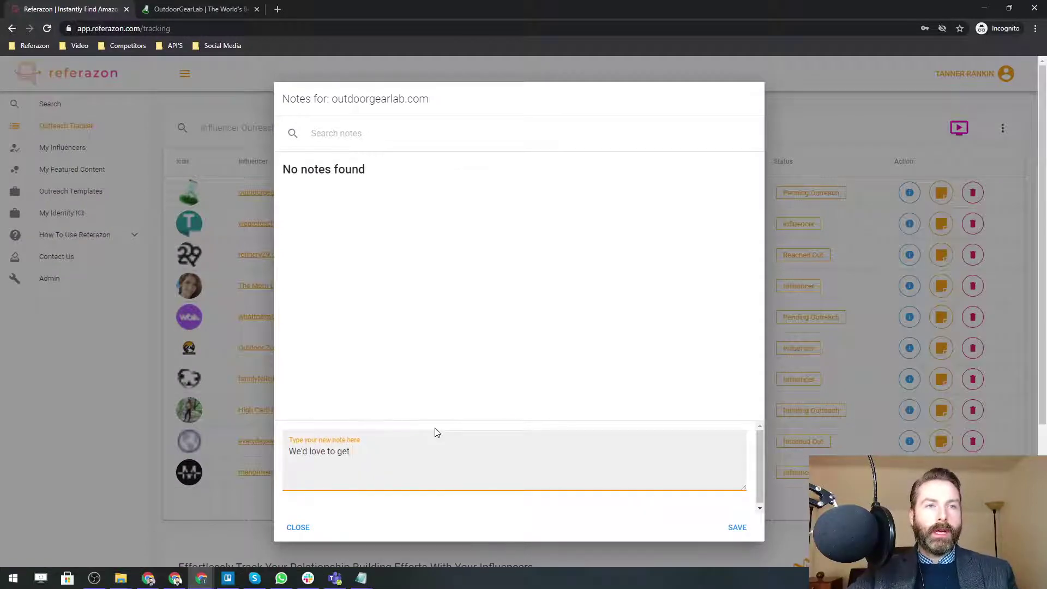
type("included on a revi")
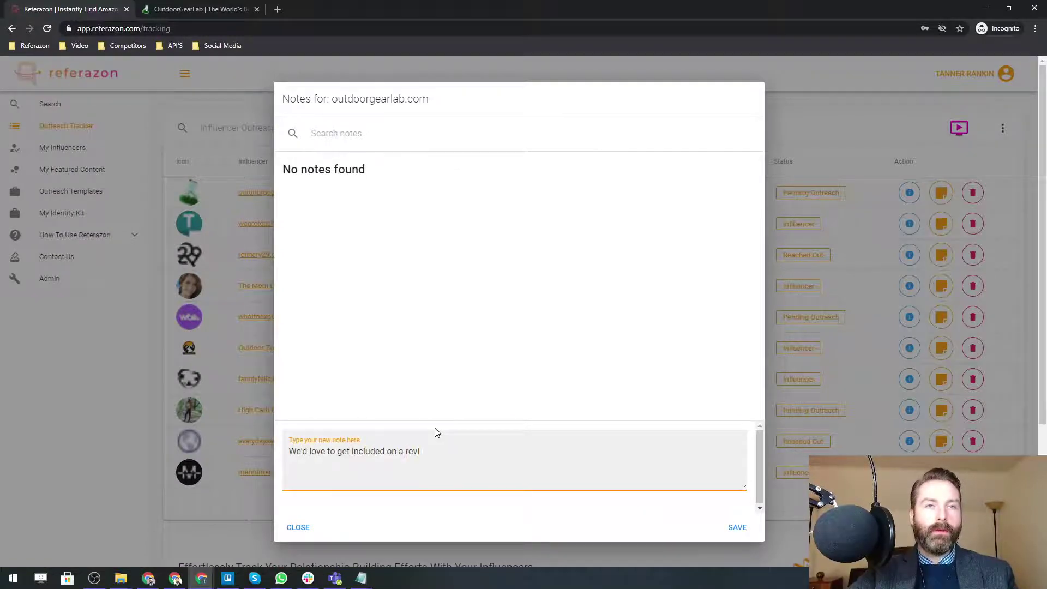
type("ew article, similar to their Lifestraw")
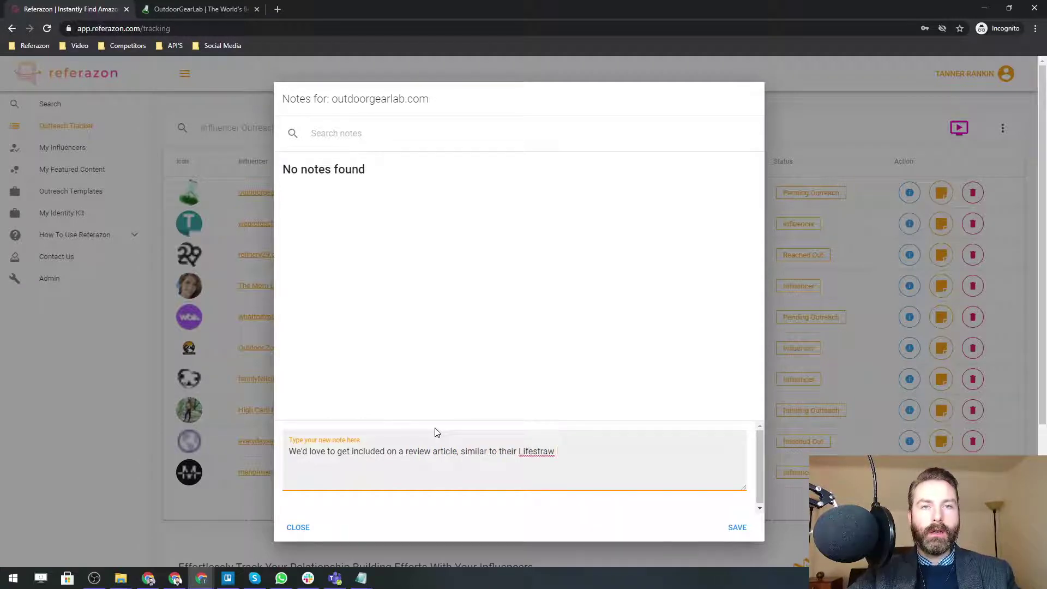
type(" Review Article.")
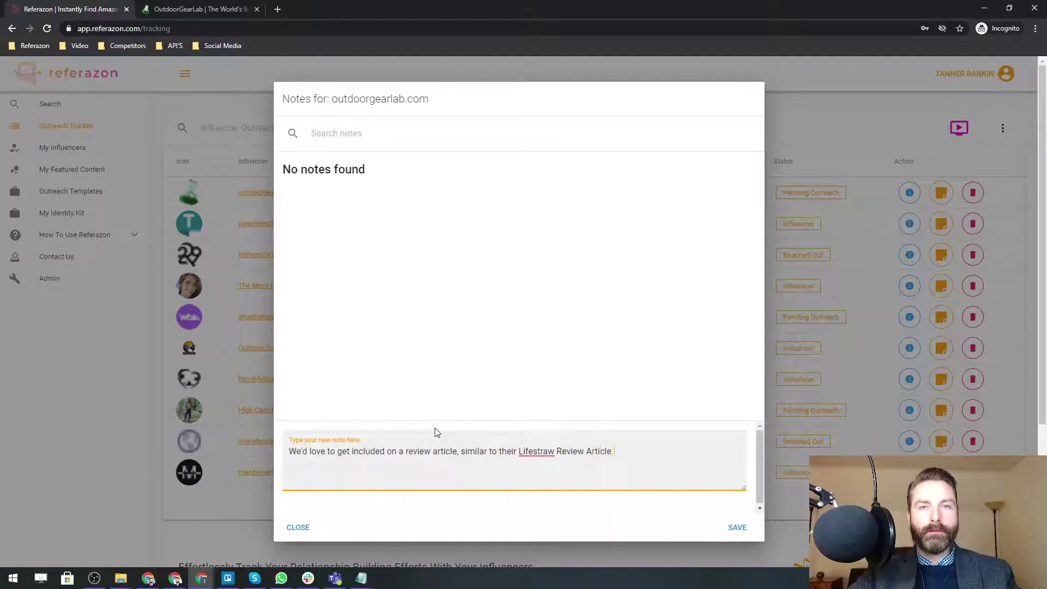
left_click(728, 527)
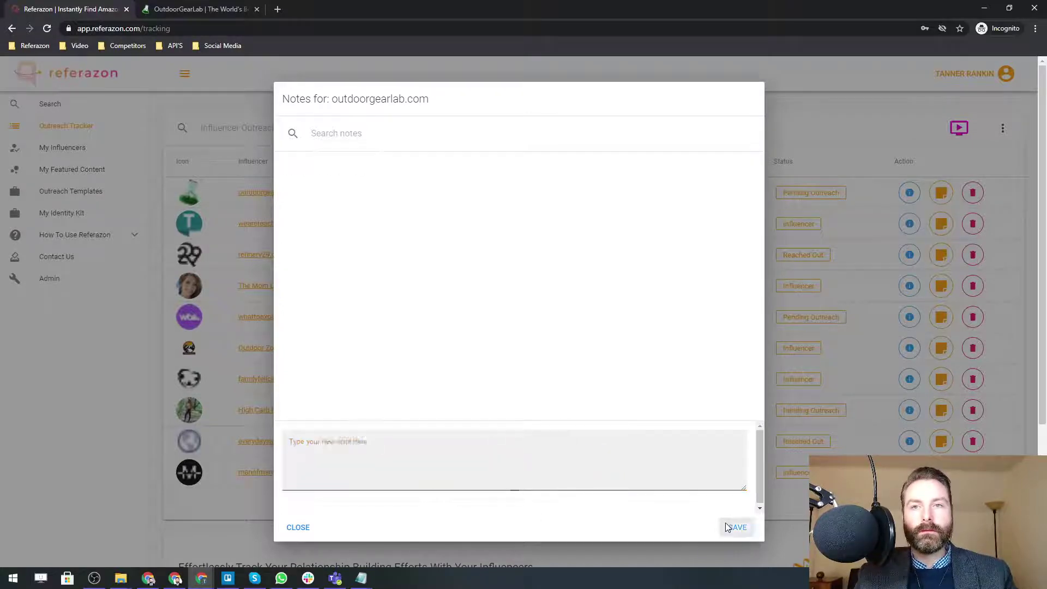
left_click(305, 528)
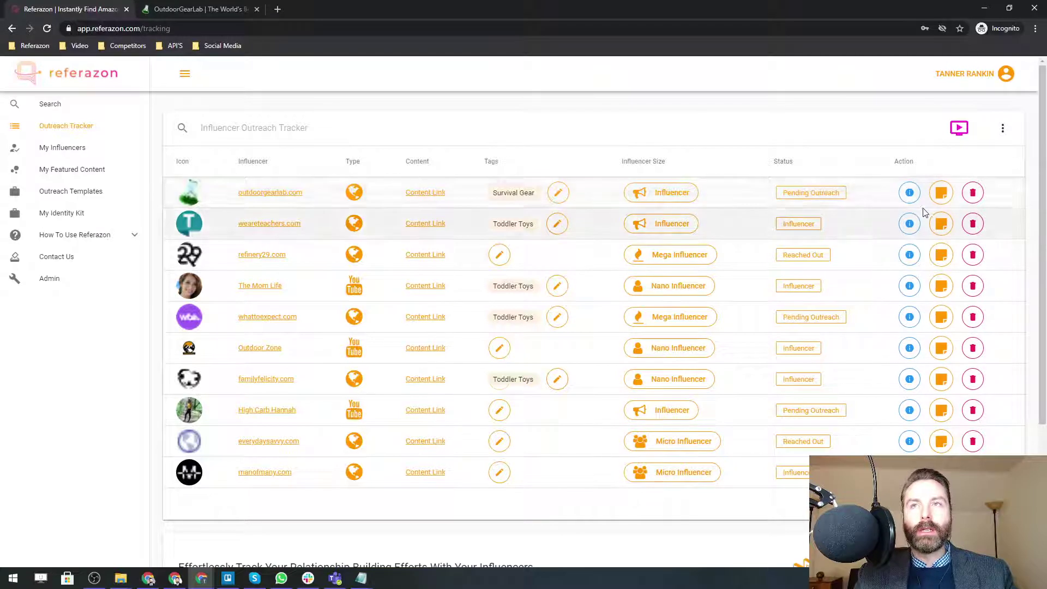
- Set the outreach status of outdoorgearlab.com to Engaging on Social Media
left_click(829, 196)
left_click(869, 201)
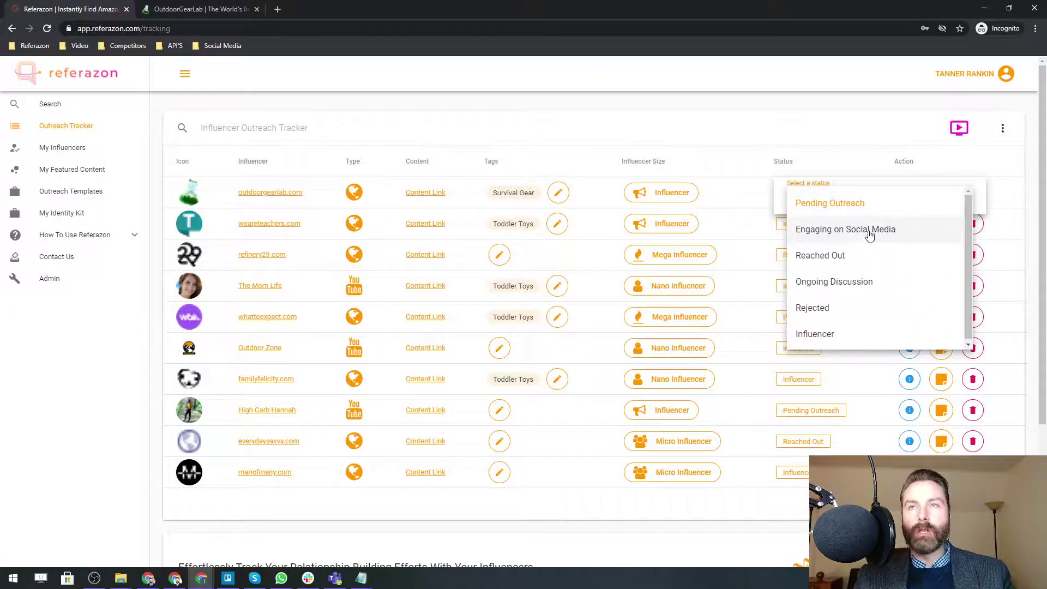
left_click(863, 236)
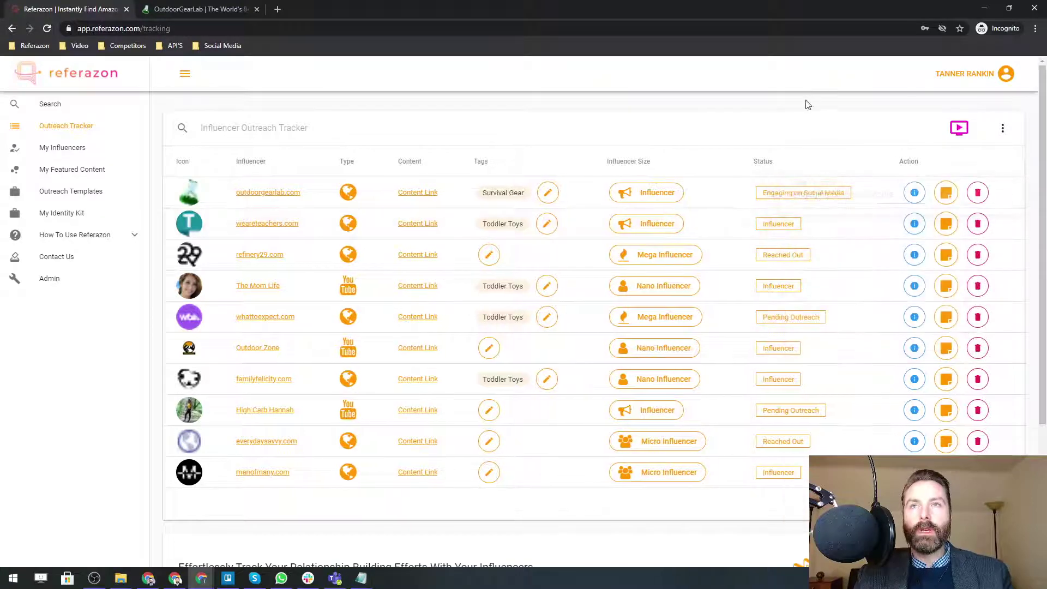
- View the influencer details for outdoorgearlab.com, check its linked Twitter profile and return to the details
left_click(914, 194)
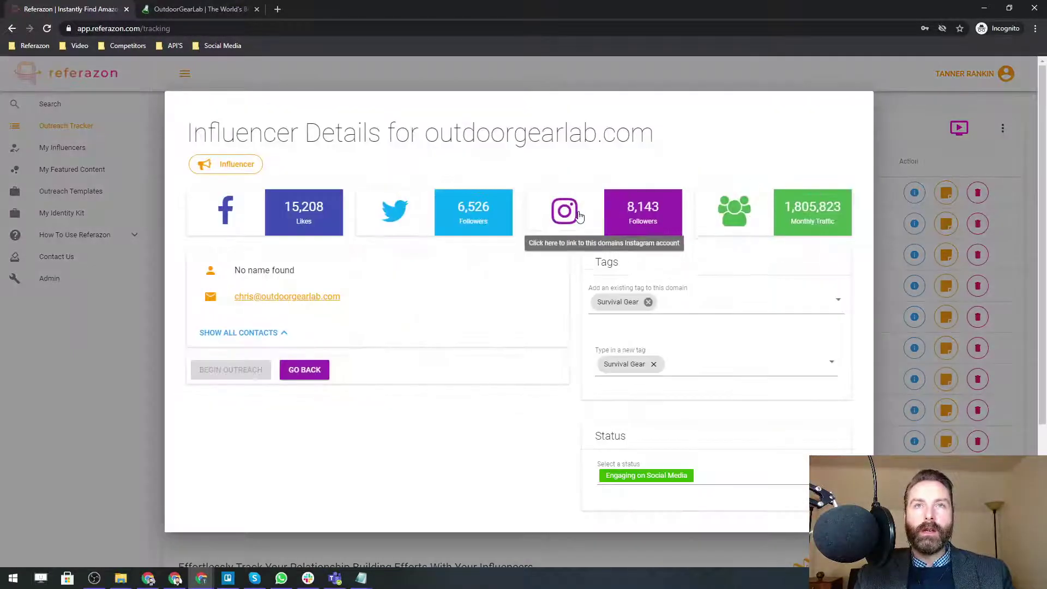
left_click(395, 213)
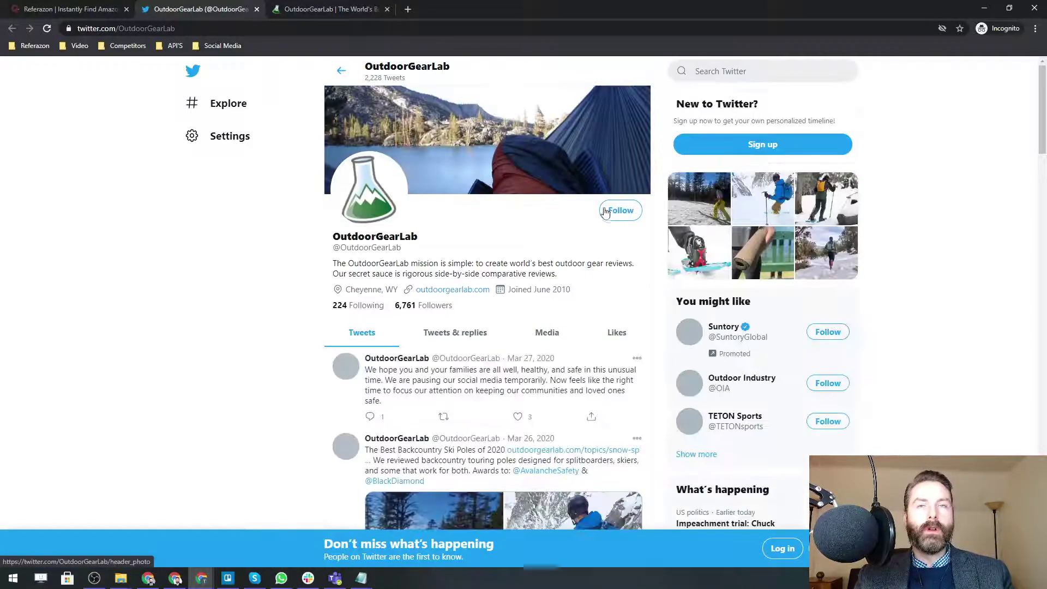
left_click(104, 8)
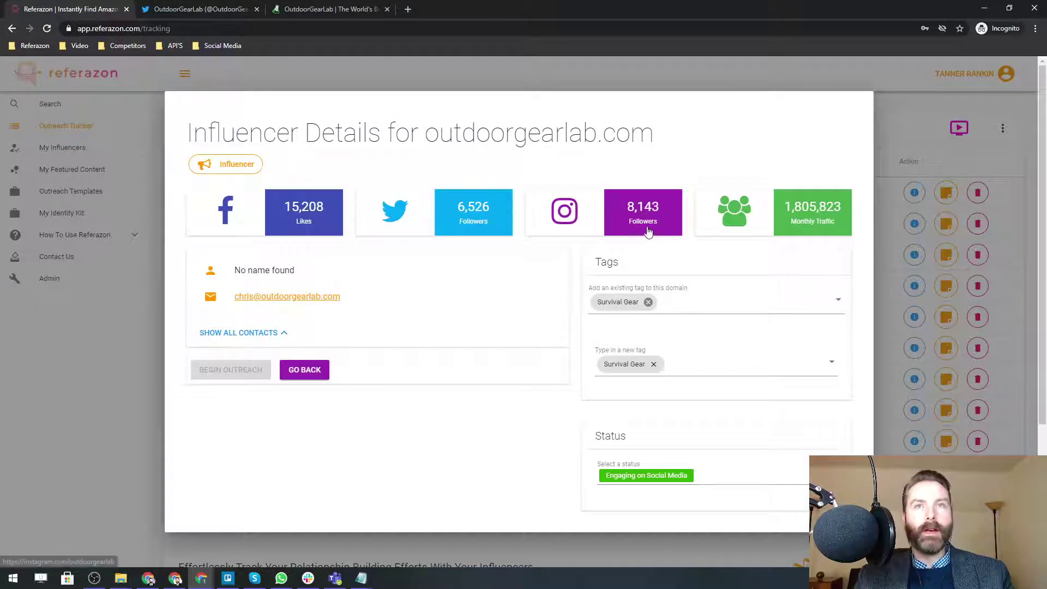
- Check the Instagram profile linked in outdoorgearlab.com's influencer details, return to the details and close them
left_click(578, 210)
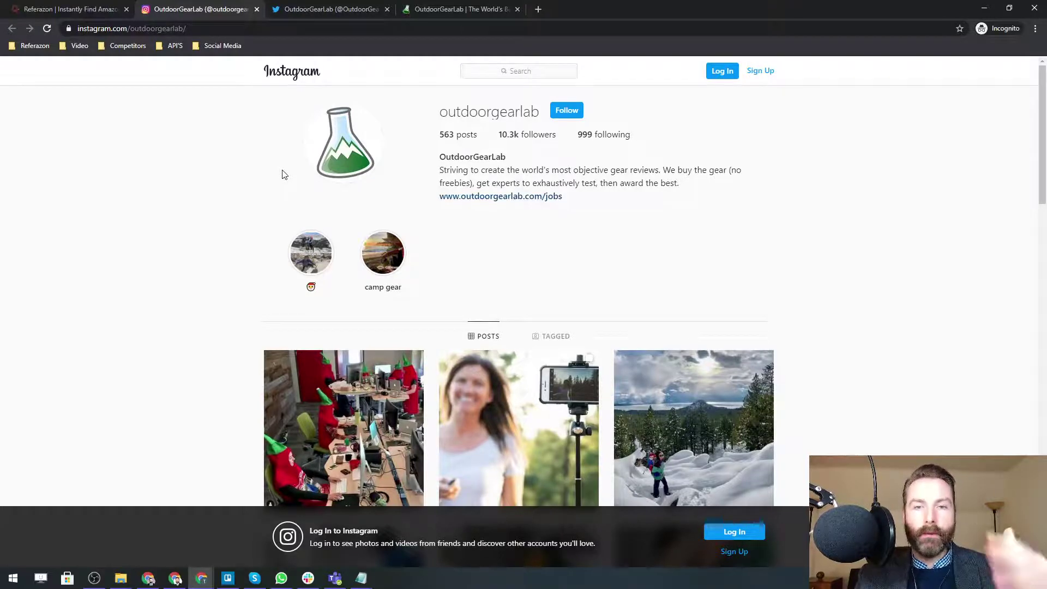
left_click(94, 11)
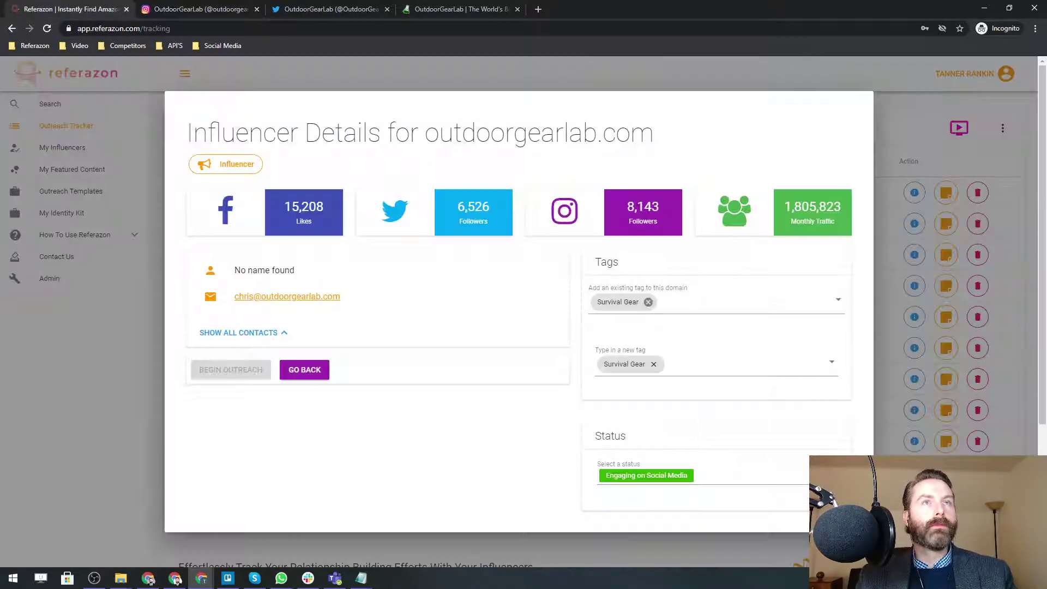
left_click(918, 142)
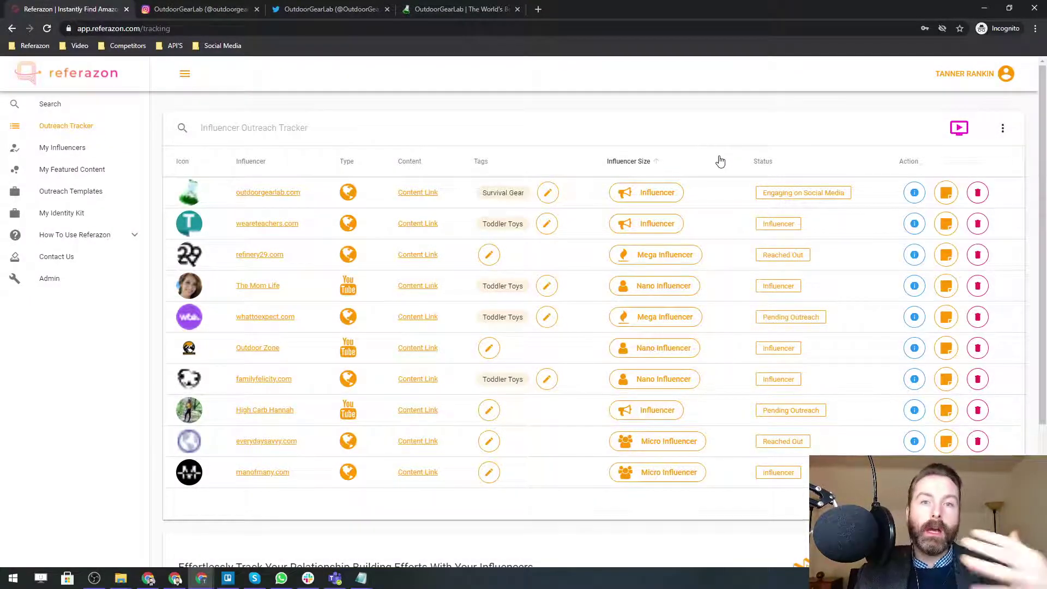
- Set the outreach status of outdoorgearlab.com to Reached Out
left_click(818, 198)
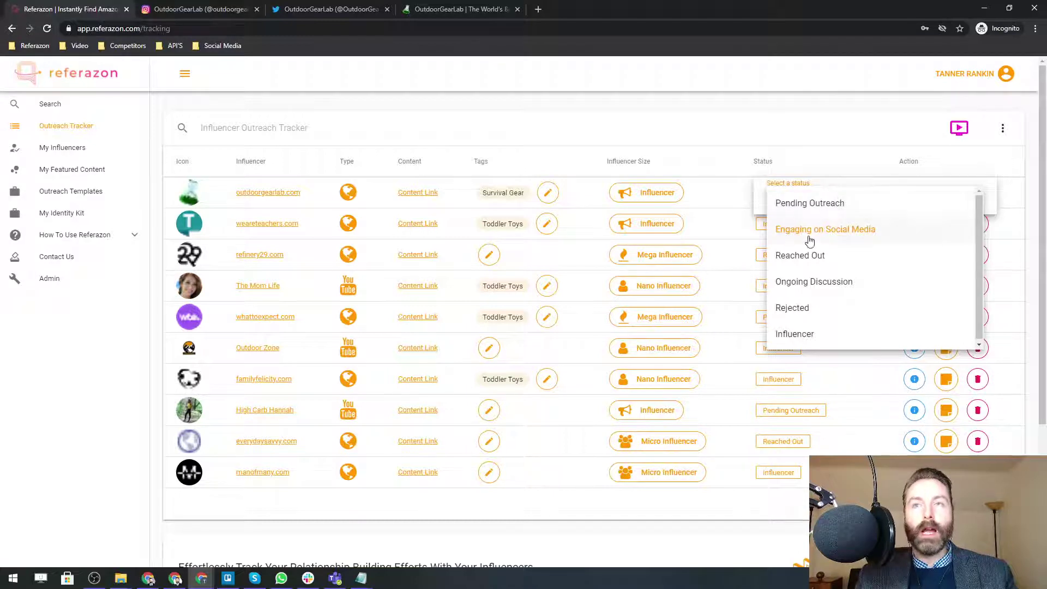
left_click(801, 256)
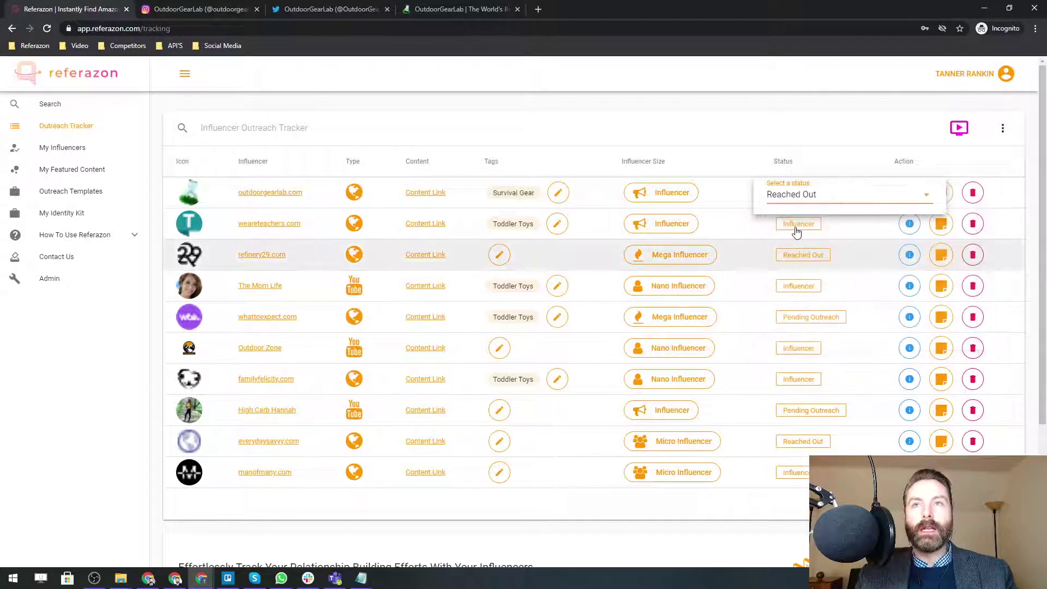
left_click(721, 123)
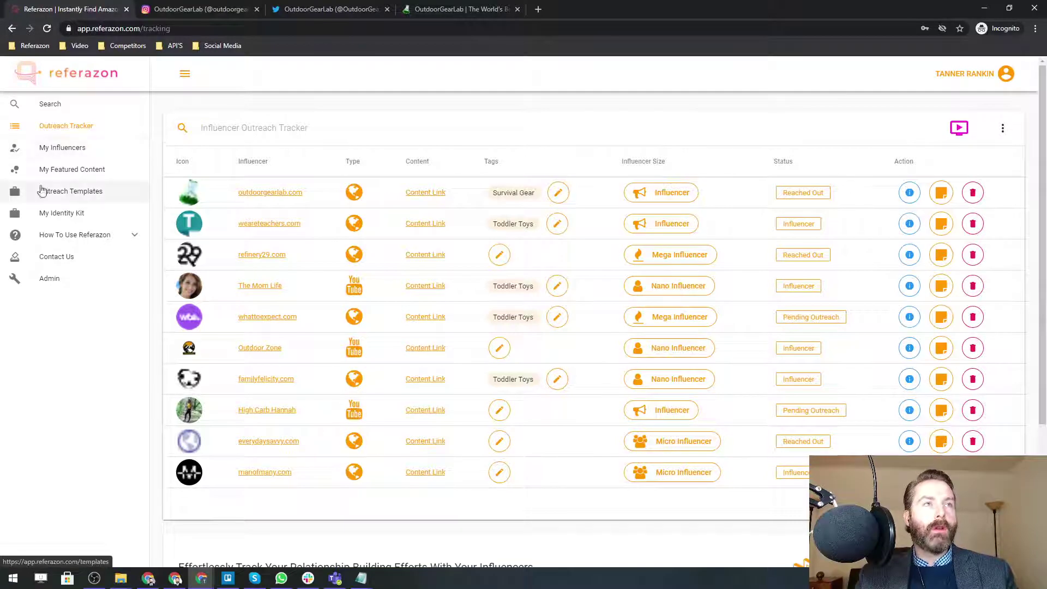
- Review the outreach templates: the Amazon Influencer Outreach Subject Lines, Initial Outreach and Initial Outreach Version 2
left_click(82, 196)
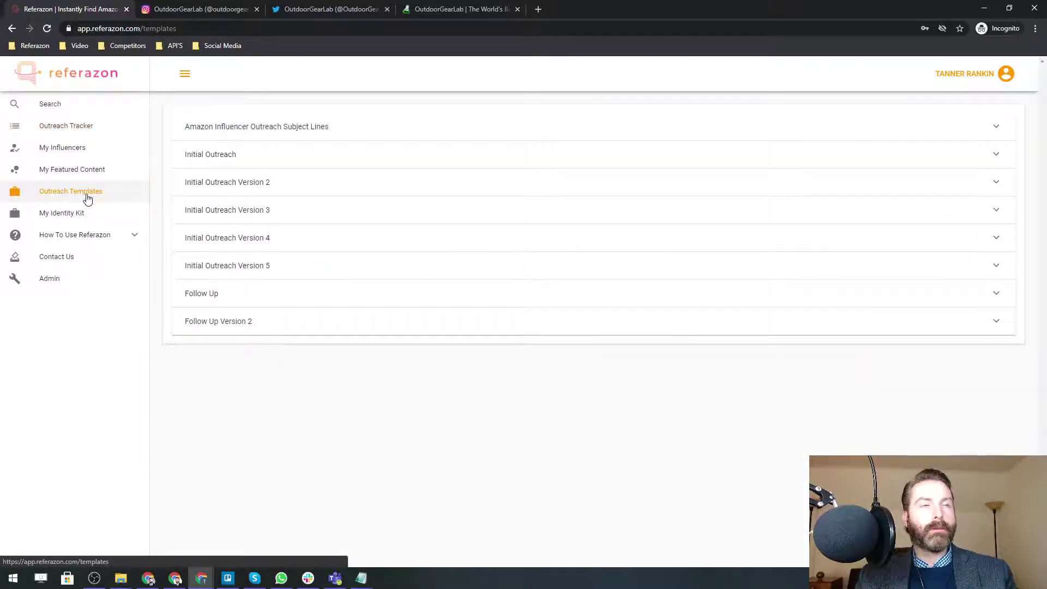
left_click(356, 133)
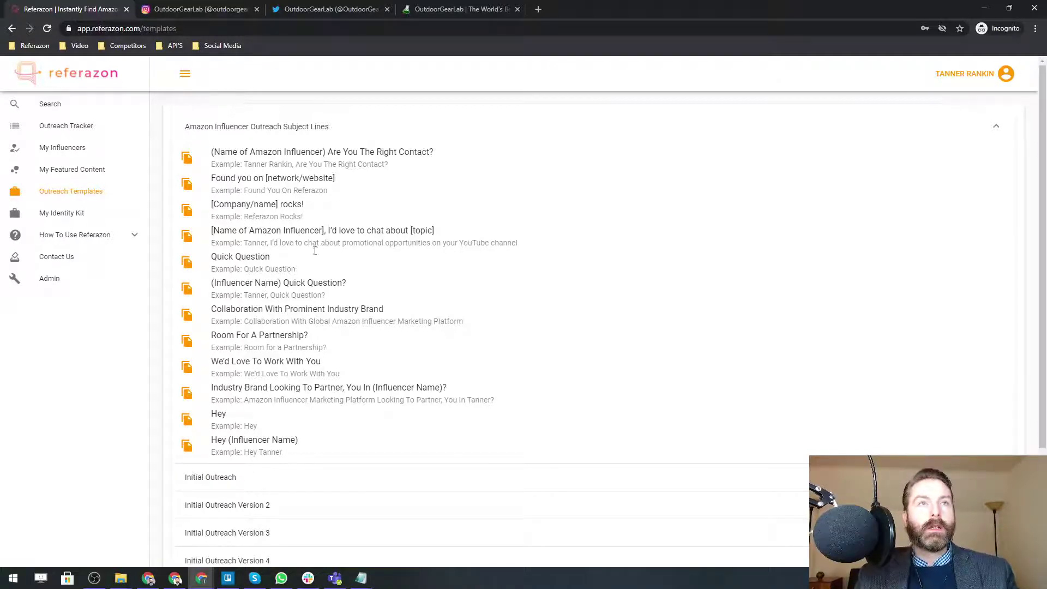
scroll(311, 262, "down", 3)
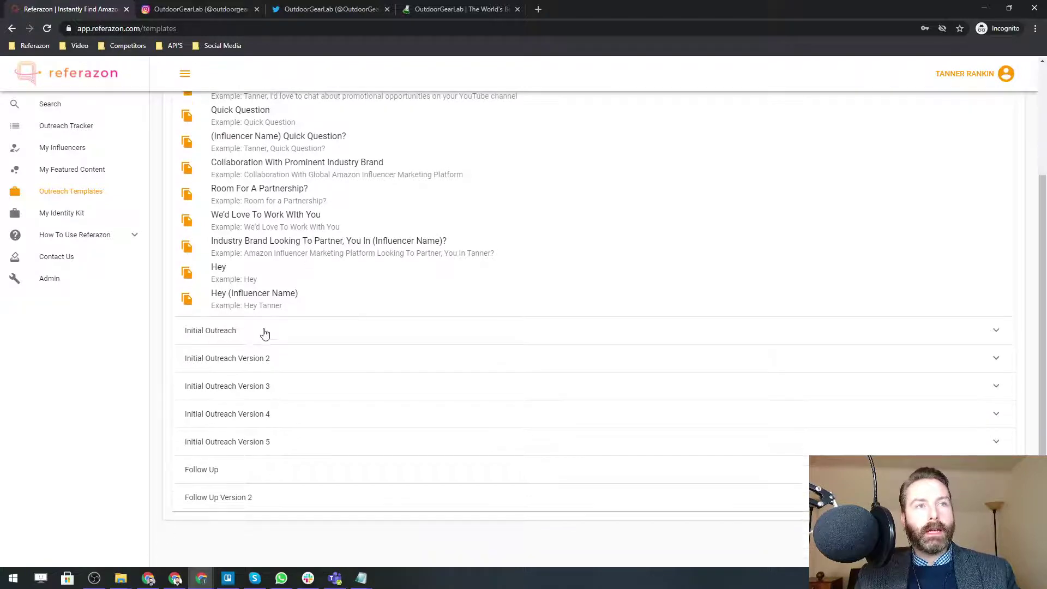
left_click(266, 333)
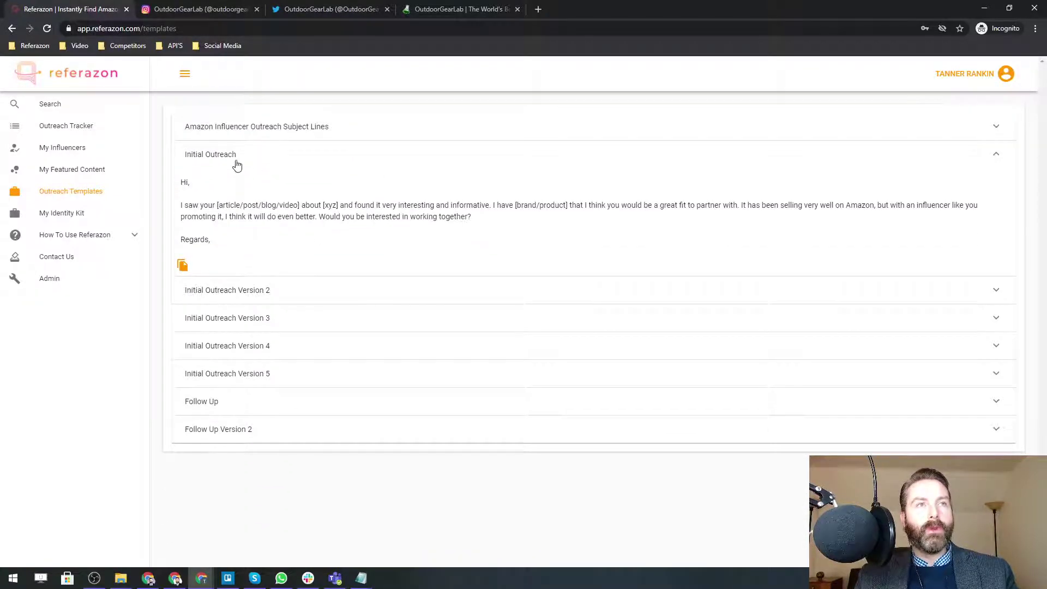
left_click(297, 289)
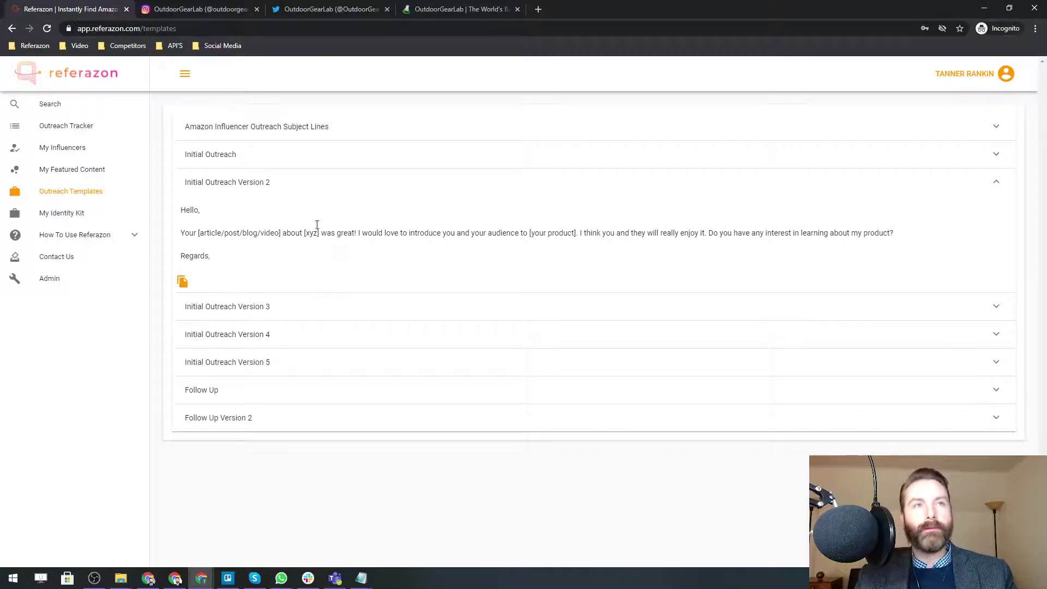
left_click(308, 187)
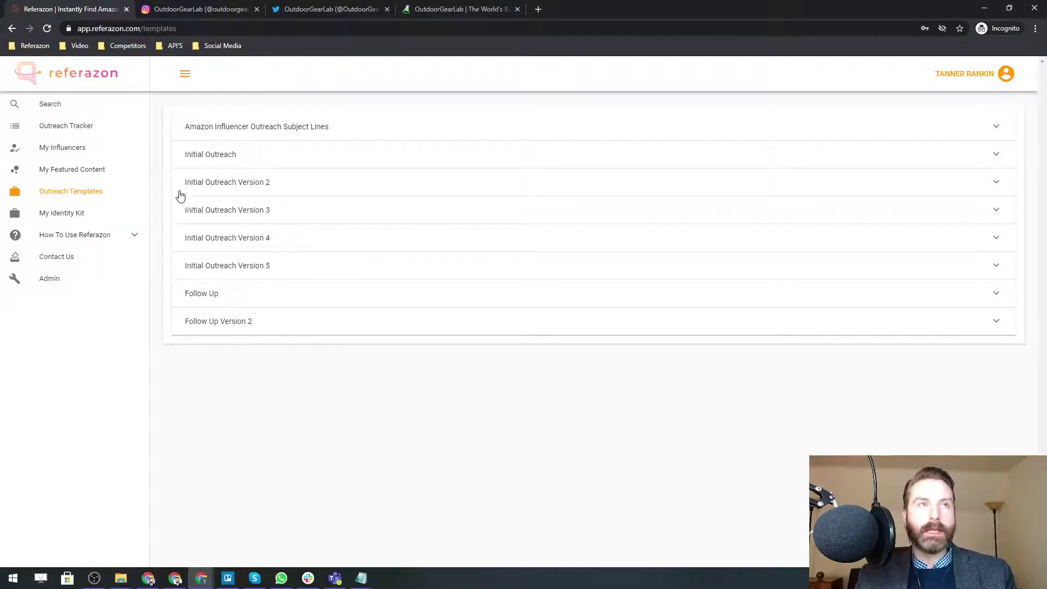
- Open outdoorgearlab.com's linked content from the Outreach Tracker, look over the LifeStraw Review article and return to the tracker
left_click(64, 126)
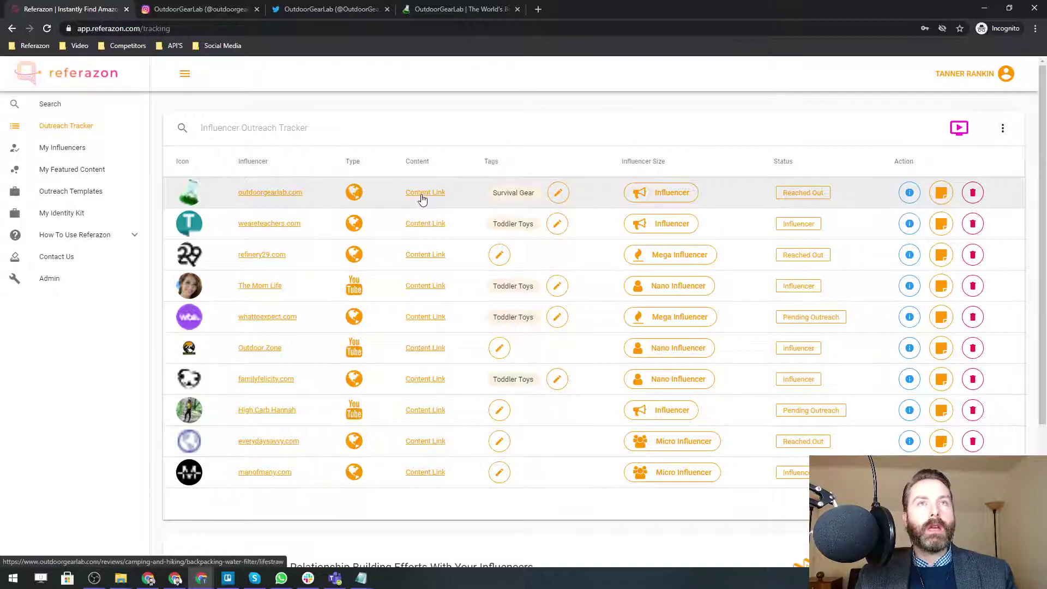
left_click(416, 194)
scroll(362, 376, "down", 7)
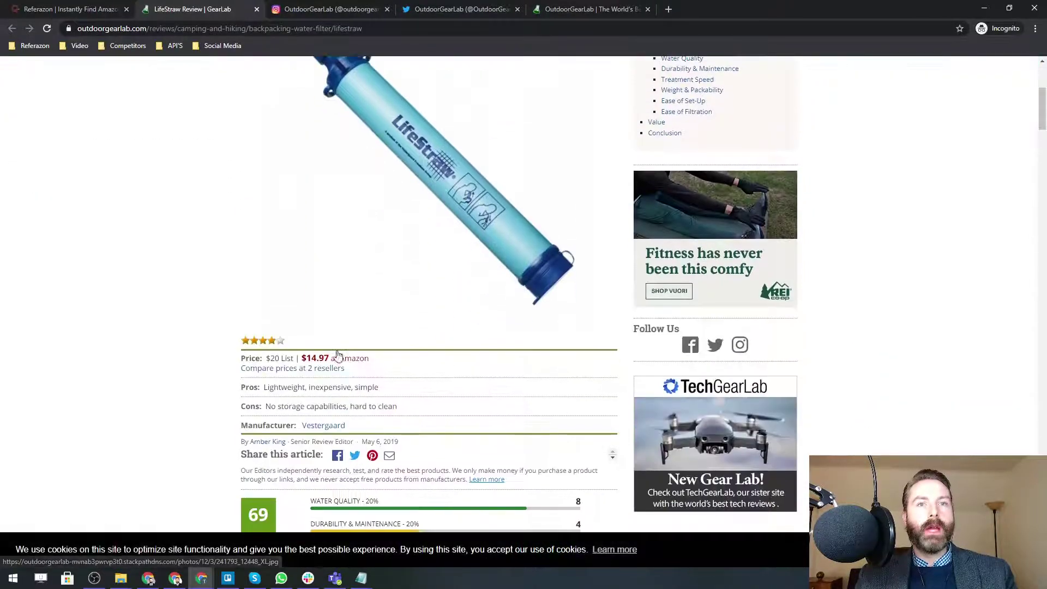
scroll(413, 351, "up", 8)
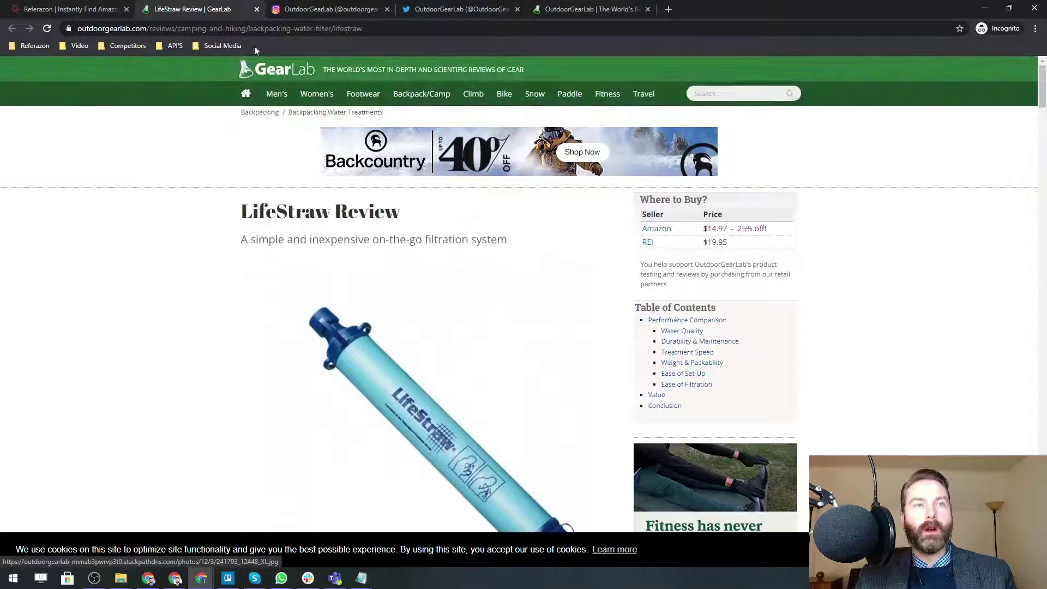
left_click(75, 7)
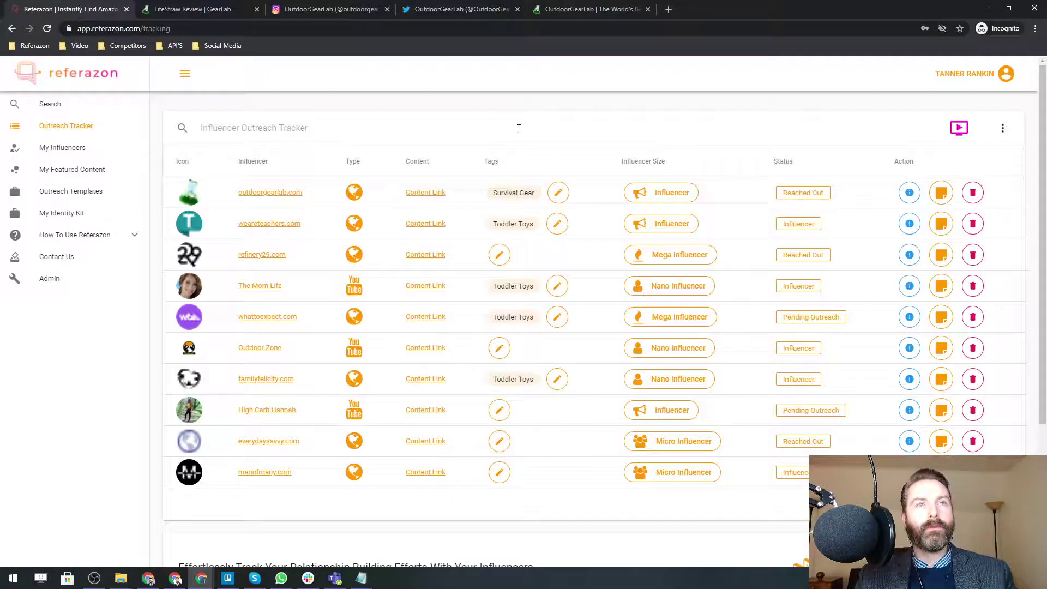
- Set the outreach status of outdoorgearlab.com to Ongoing Discussion
left_click(810, 196)
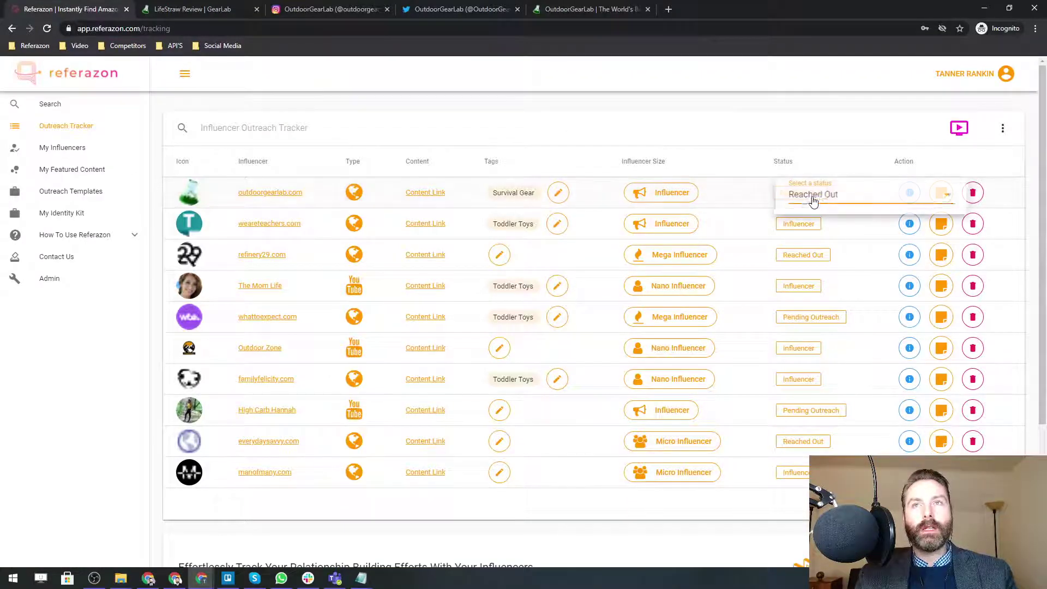
left_click(813, 200)
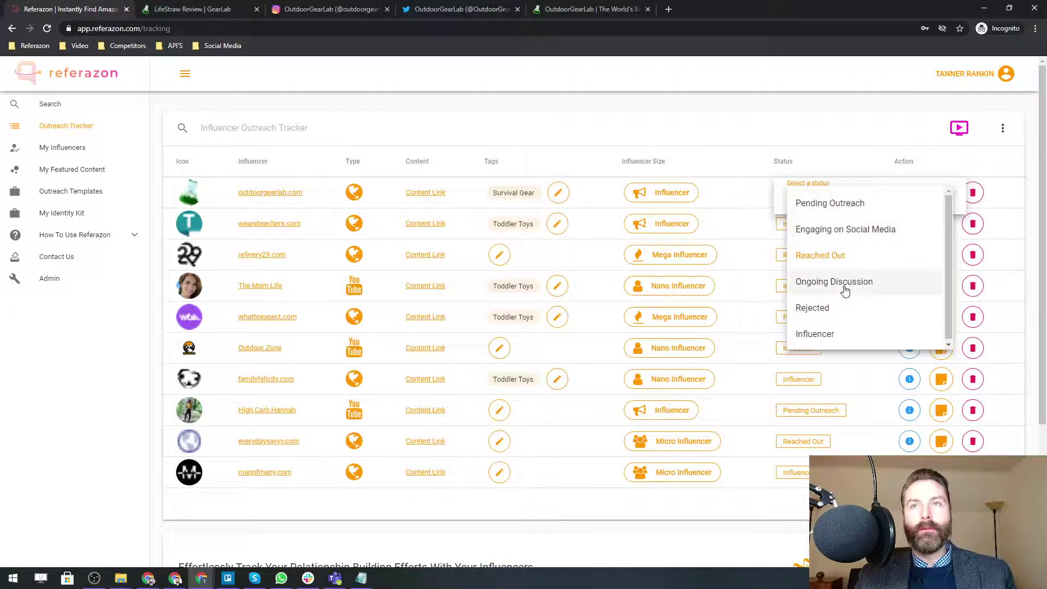
left_click(842, 284)
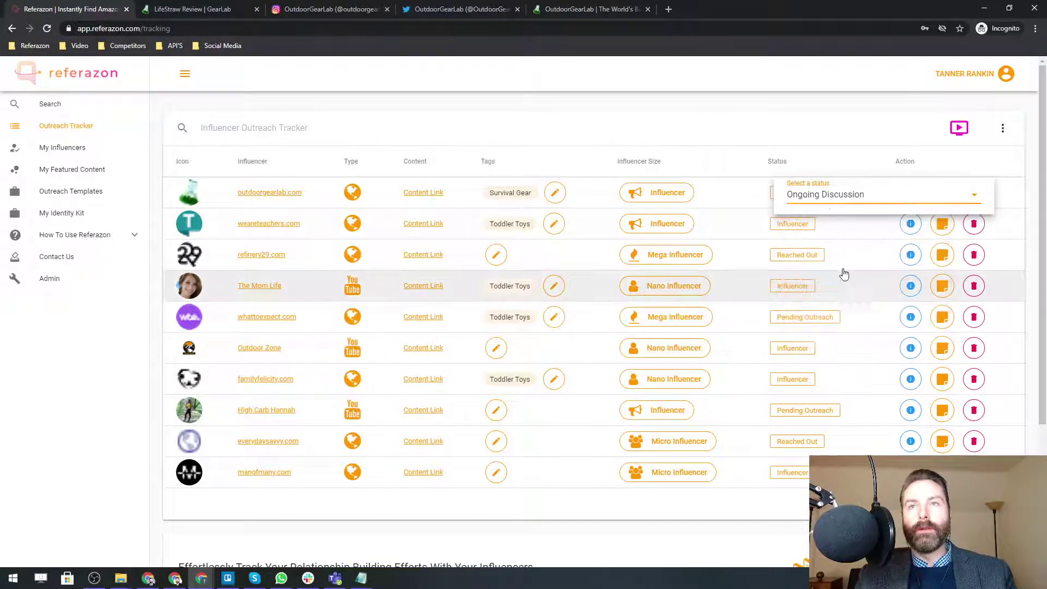
left_click(797, 141)
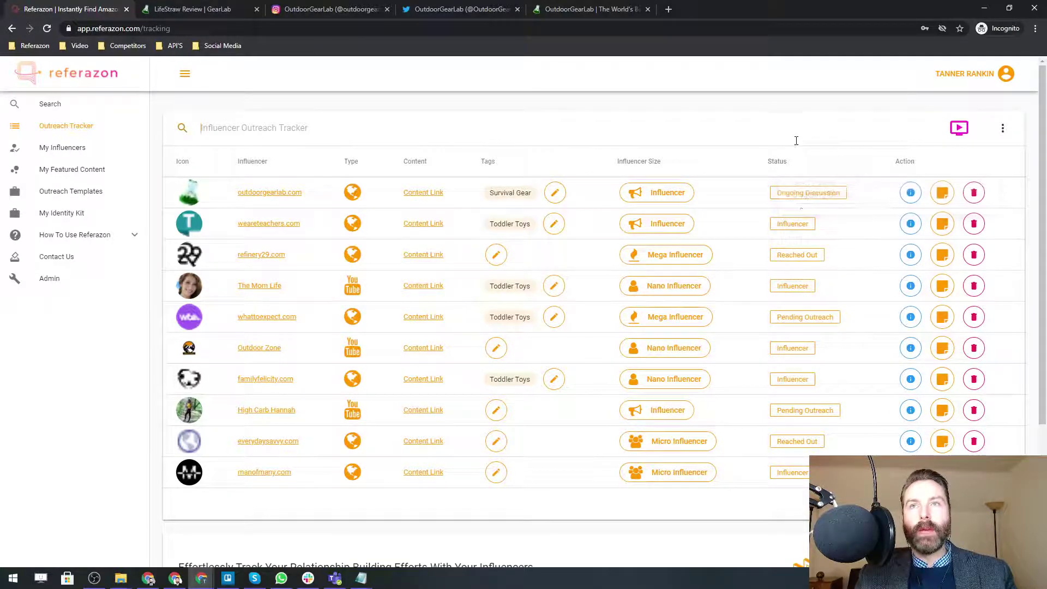
- Set the outreach status of outdoorgearlab.com to Influencer
left_click(813, 201)
left_click(829, 202)
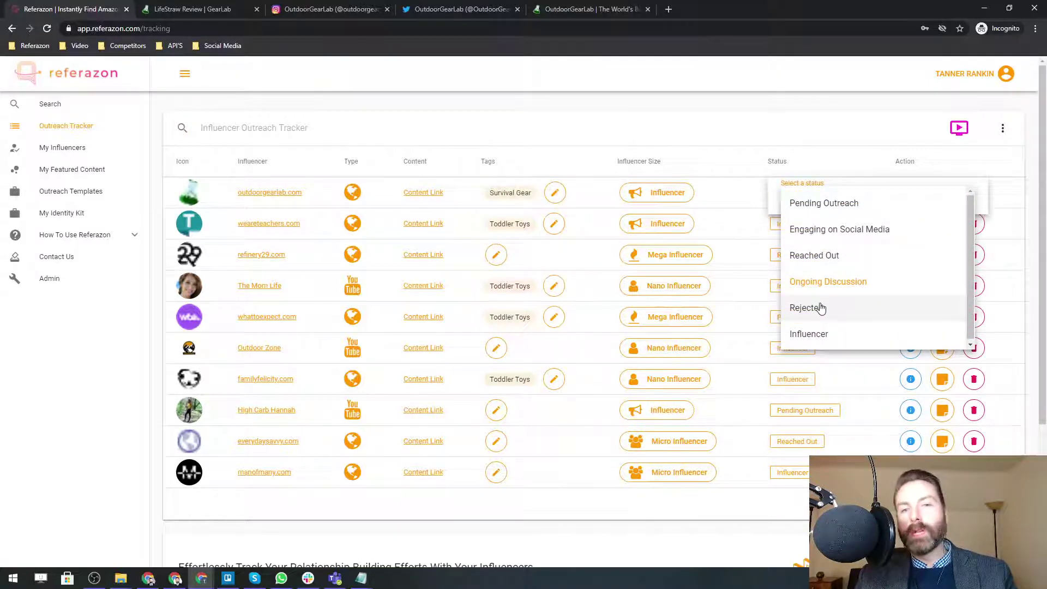
left_click(811, 334)
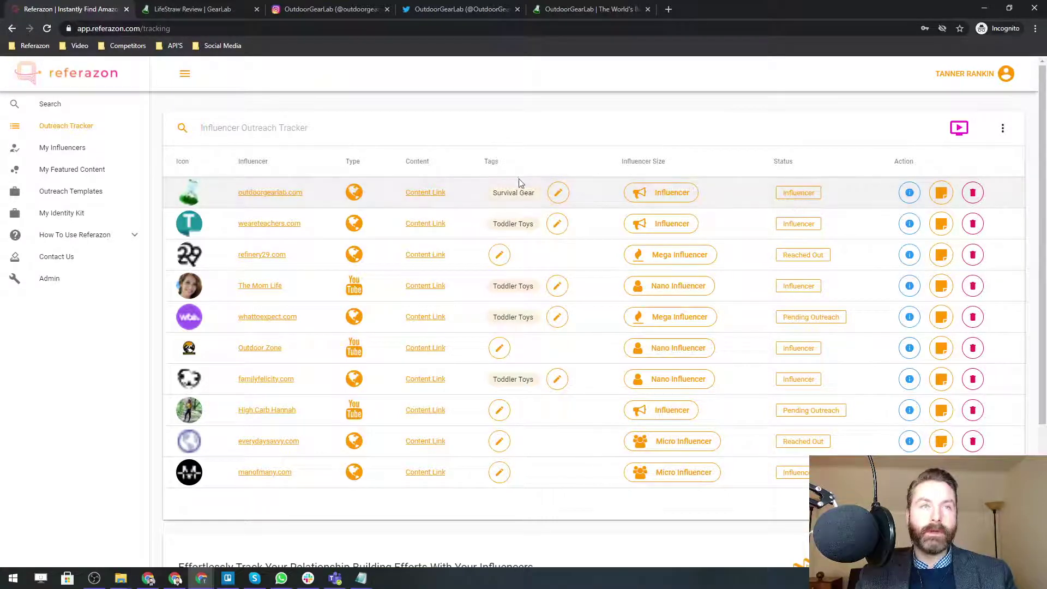
- In the My Influencers list, assign the Review action to outdoorgearlab.com
left_click(64, 153)
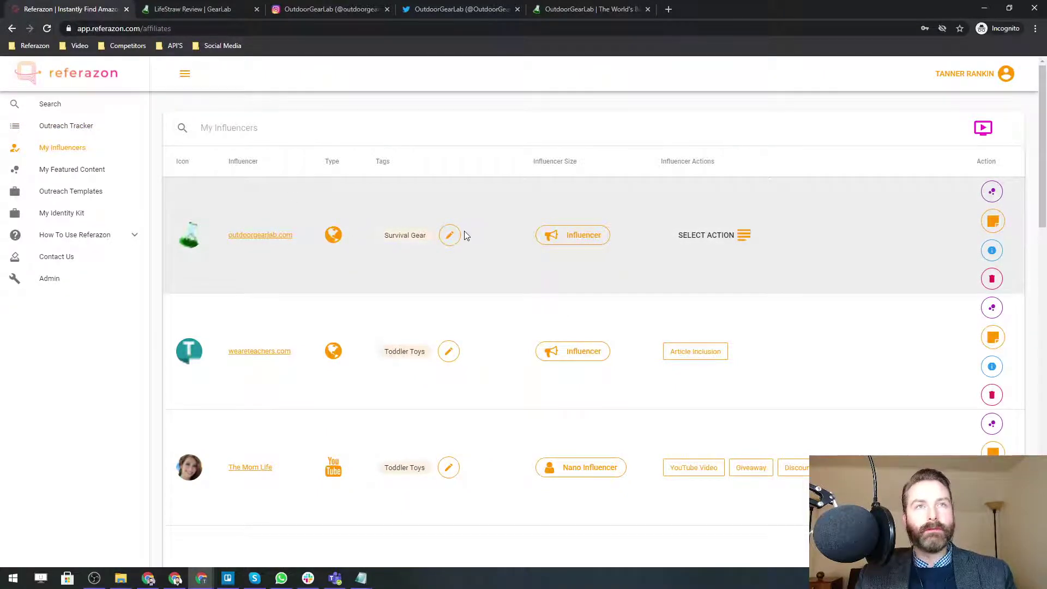
left_click(184, 74)
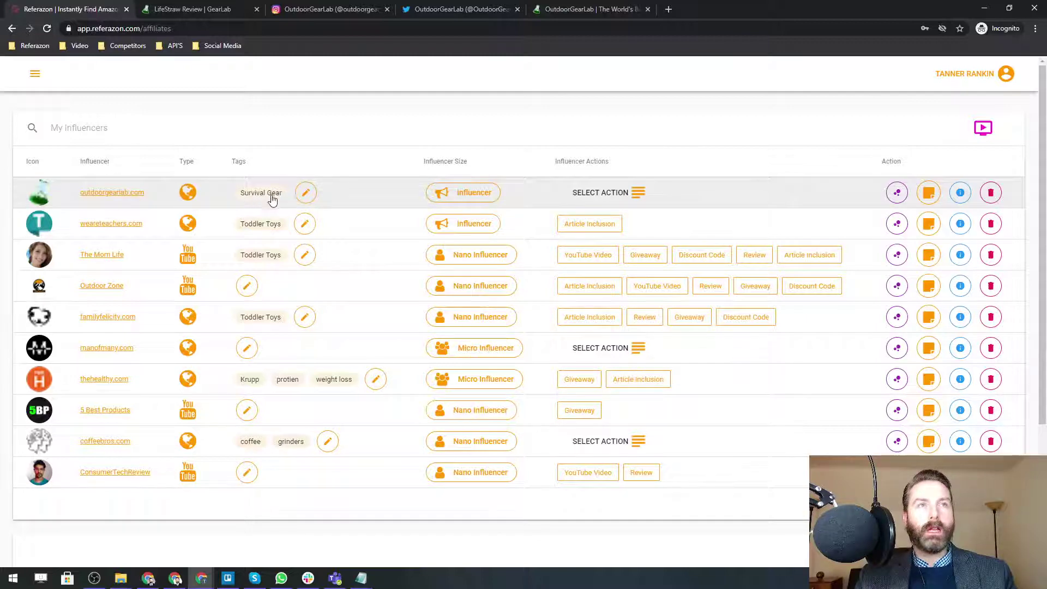
mouse_move(457, 196)
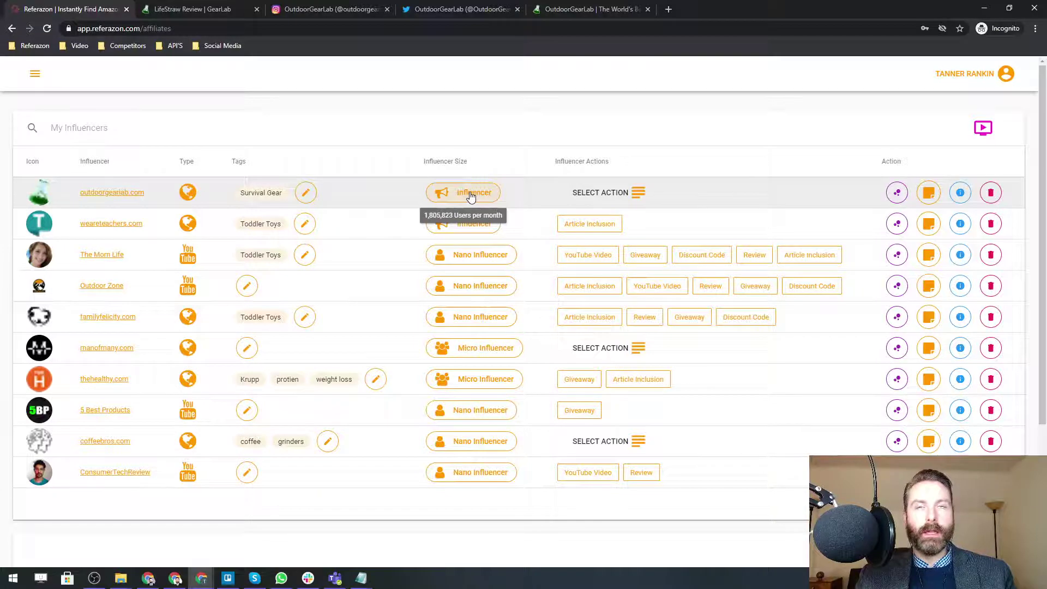
left_click(640, 194)
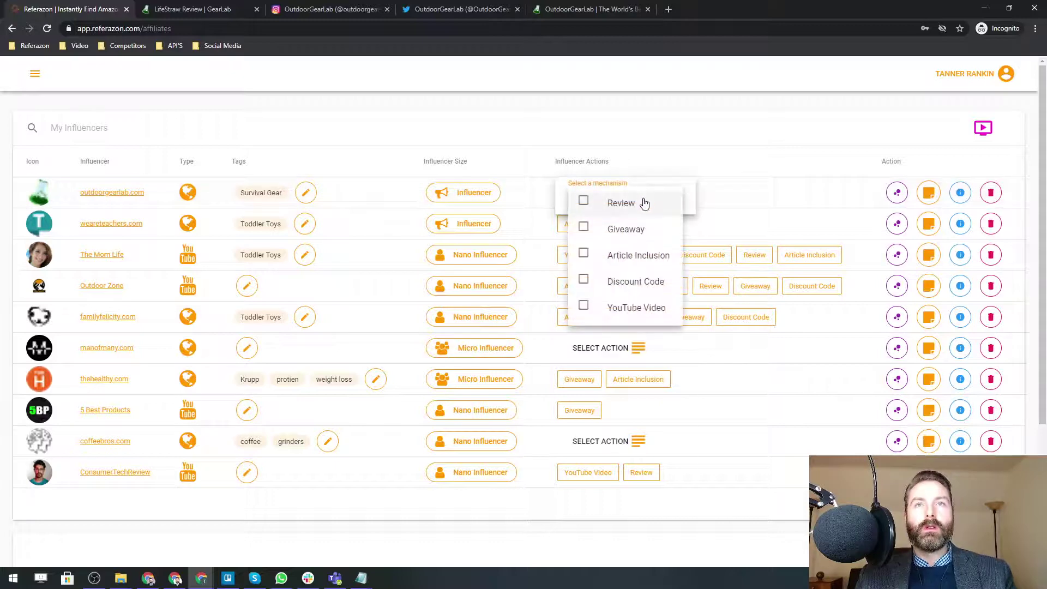
left_click(583, 202)
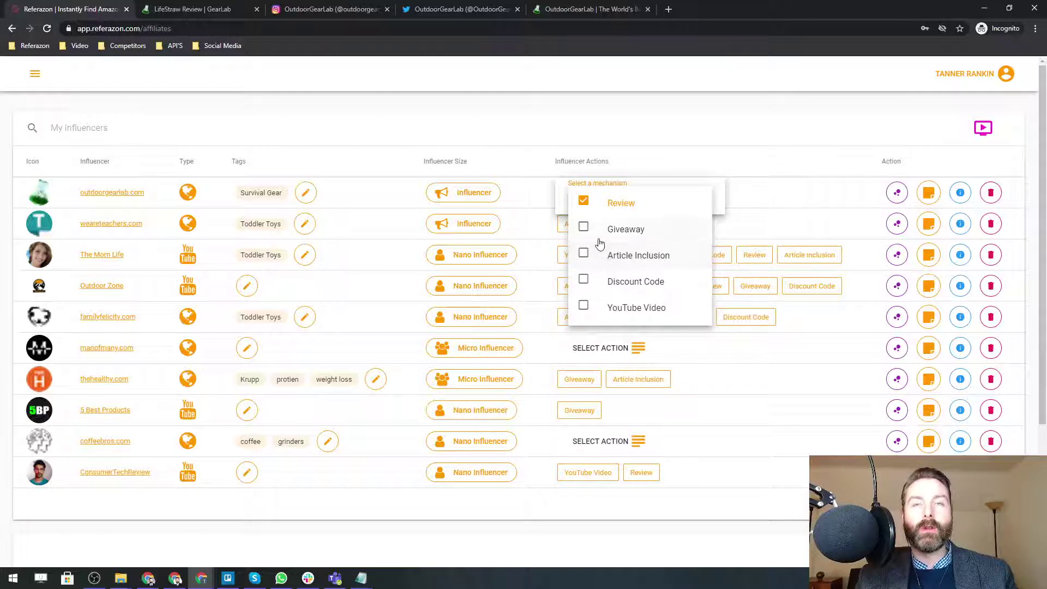
left_click(656, 140)
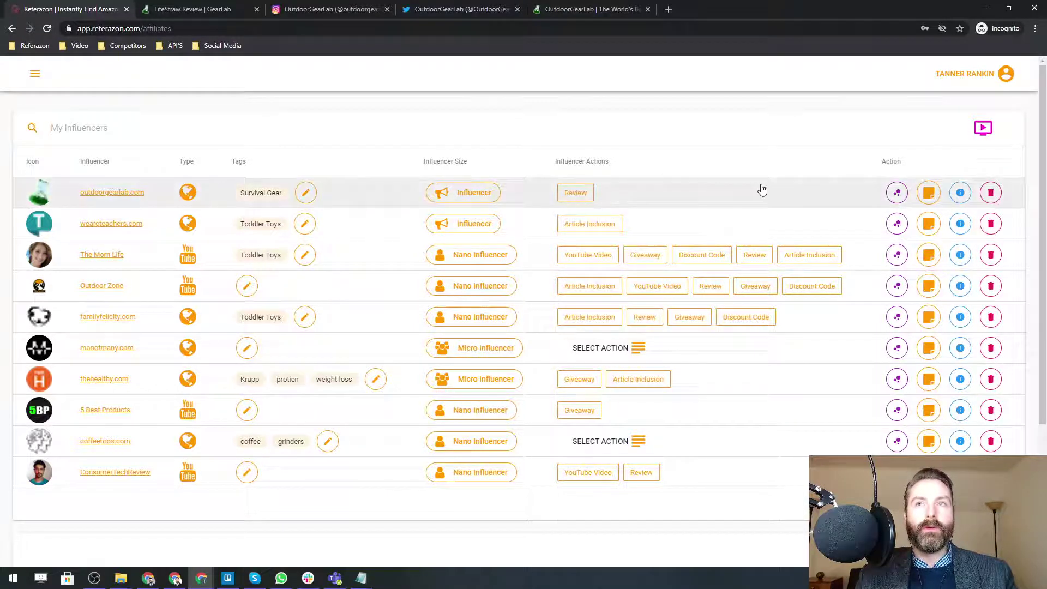
- Copy the web address of the LifeStraw Review article and add it as featured content for outdoorgearlab.com
left_click(589, 10)
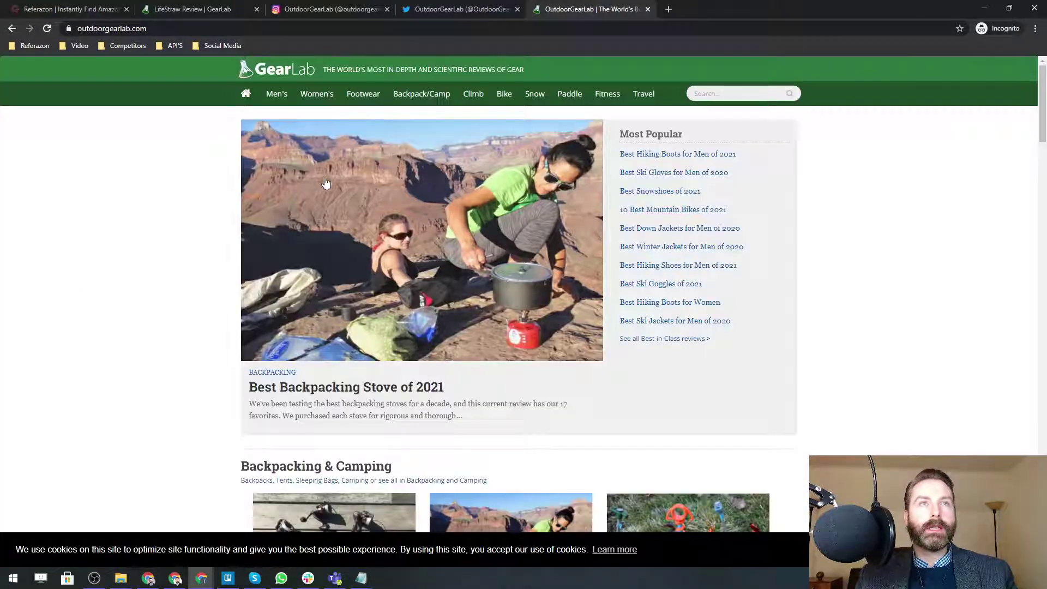
left_click(192, 9)
left_click(180, 33)
key("ctrl+c")
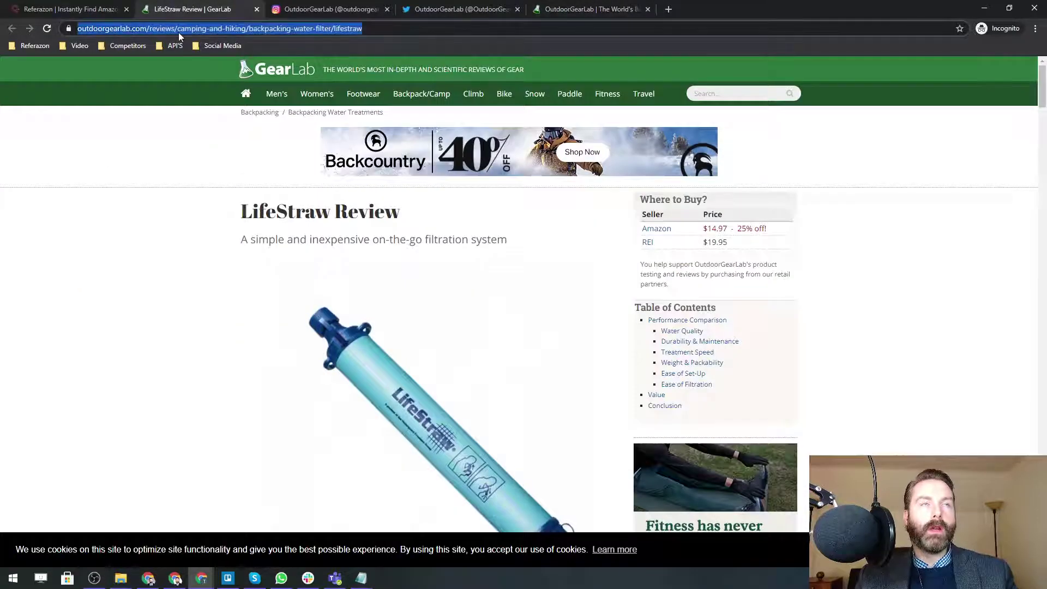
left_click(82, 9)
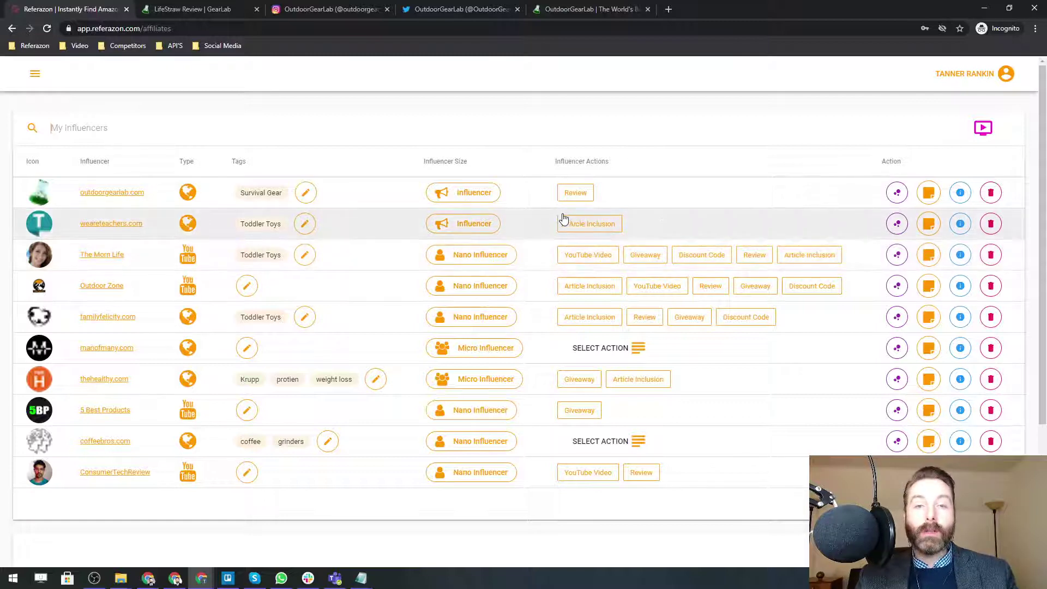
left_click(897, 193)
left_click(364, 314)
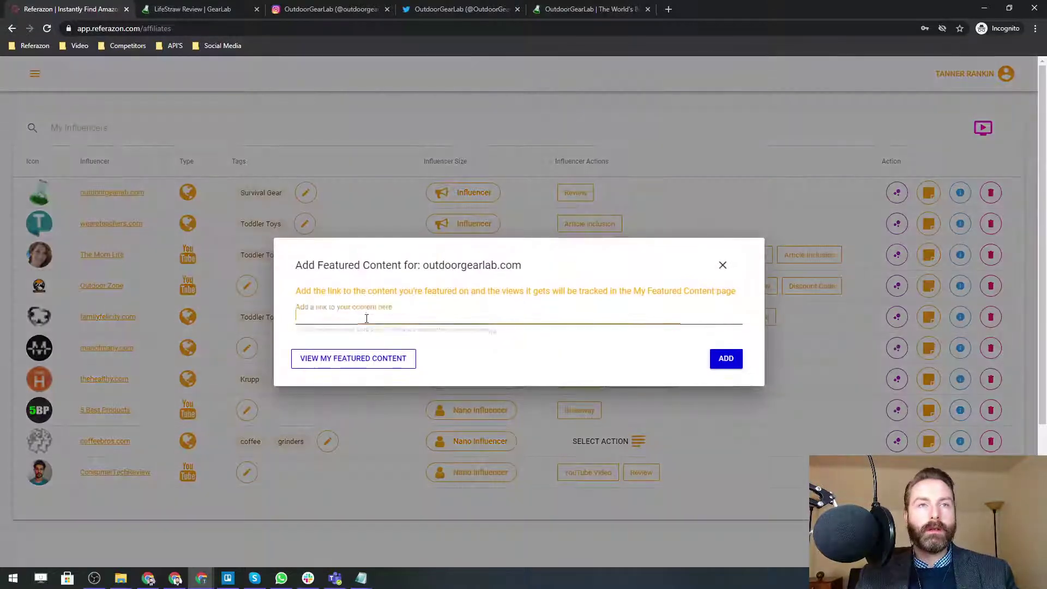
key("ctrl+v")
left_click(726, 359)
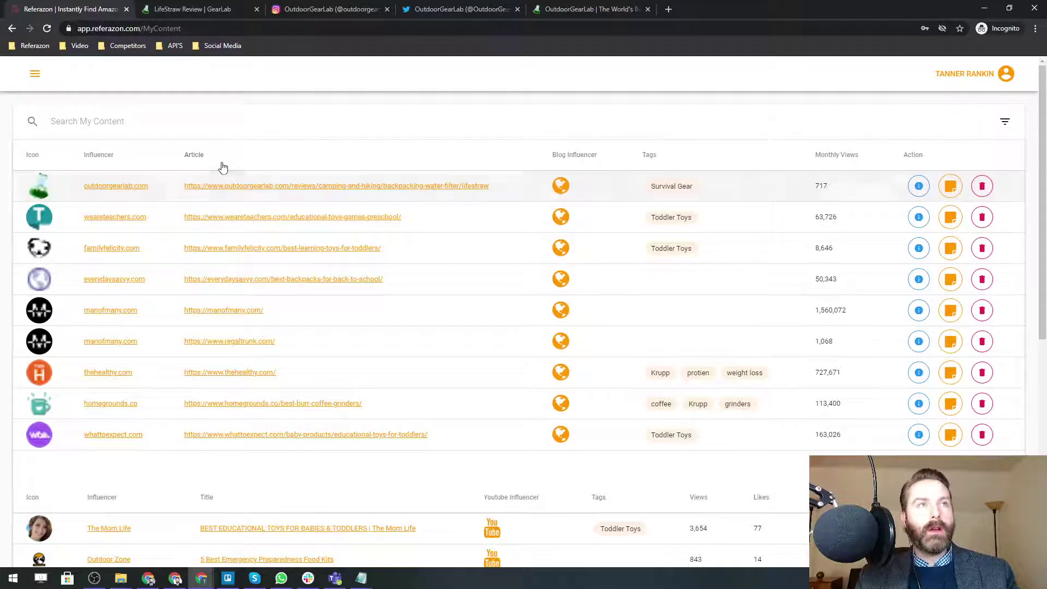
- Examine the My Featured Content page, including the monthly views of the blog articles and the YouTube entries
left_click(34, 74)
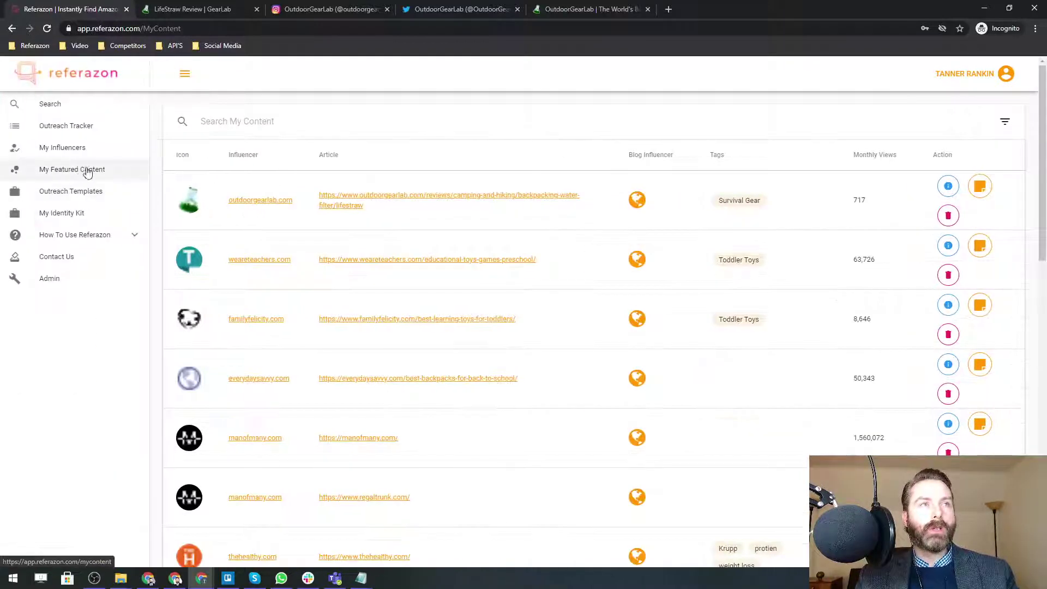
left_click(184, 74)
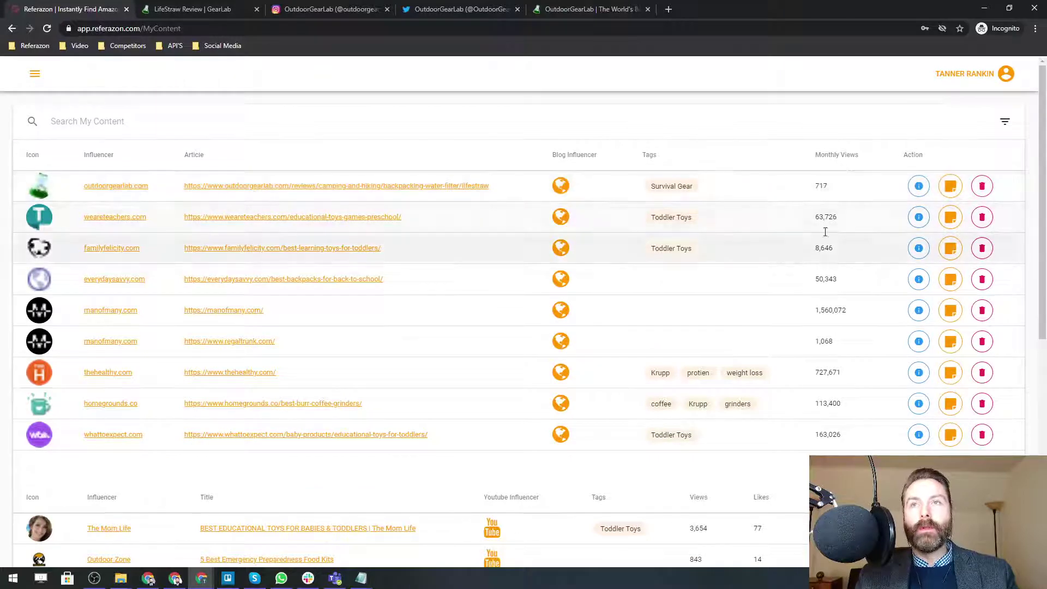
scroll(795, 278, "down", 4)
scroll(795, 273, "up", 4)
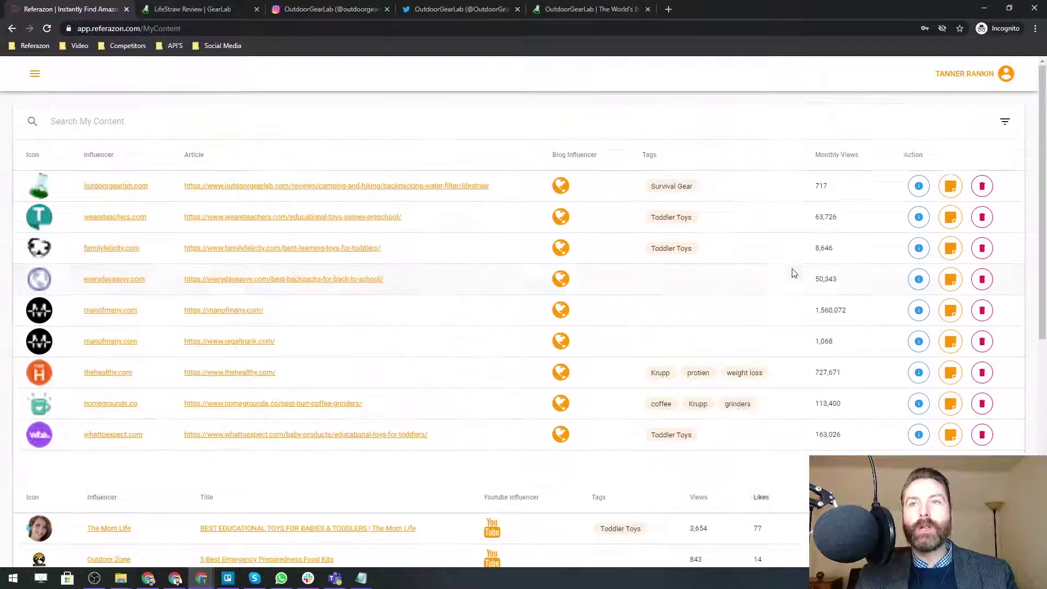